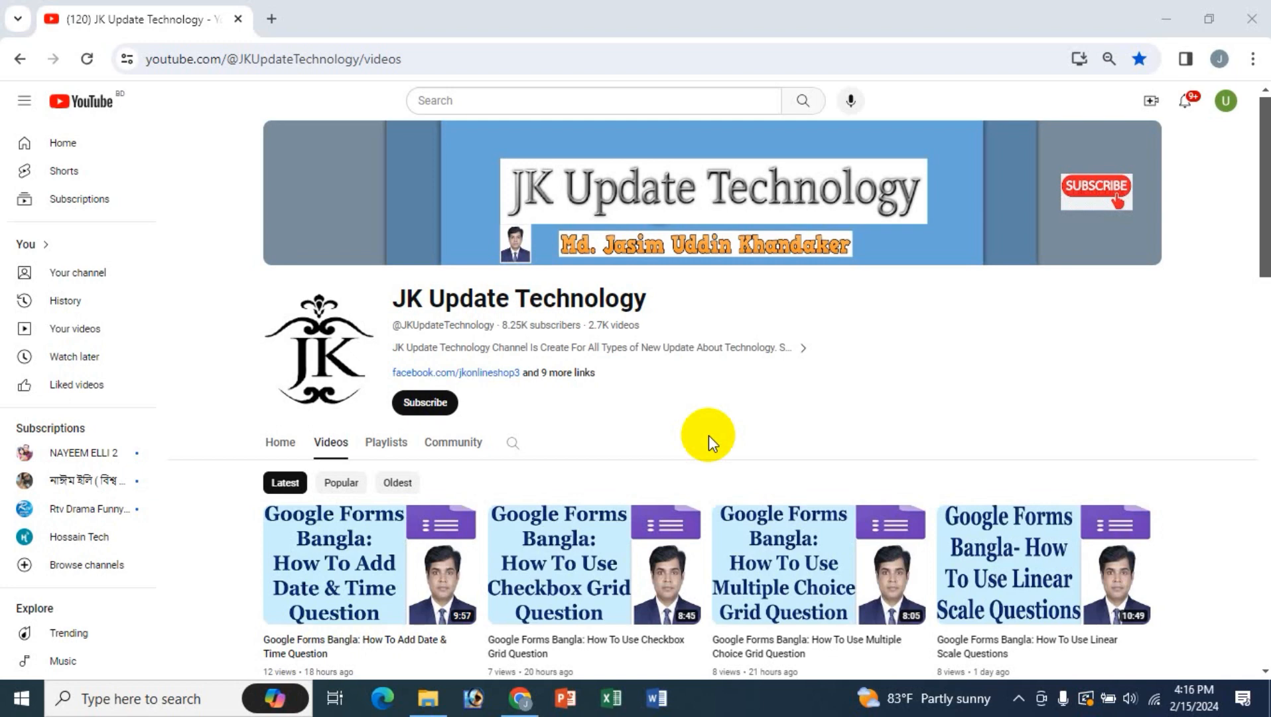
Step: Search Google for "google forms" in a new browser tab
left_click(272, 19)
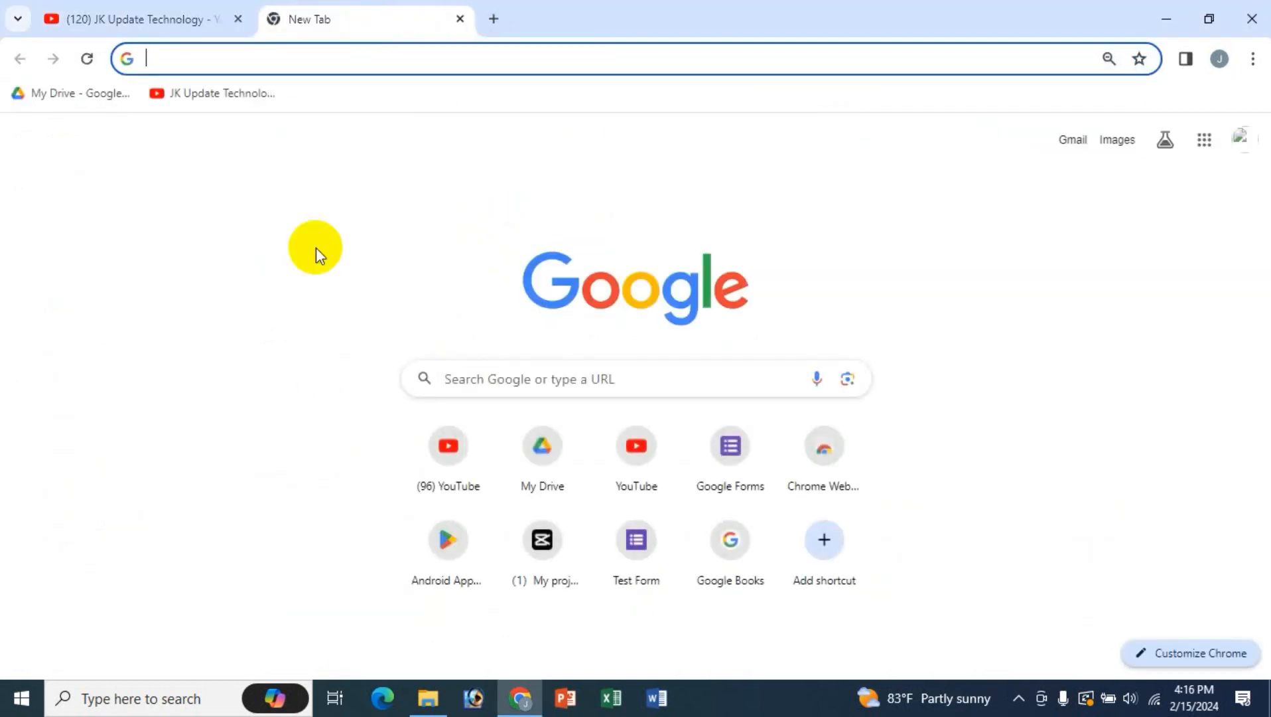
type("f")
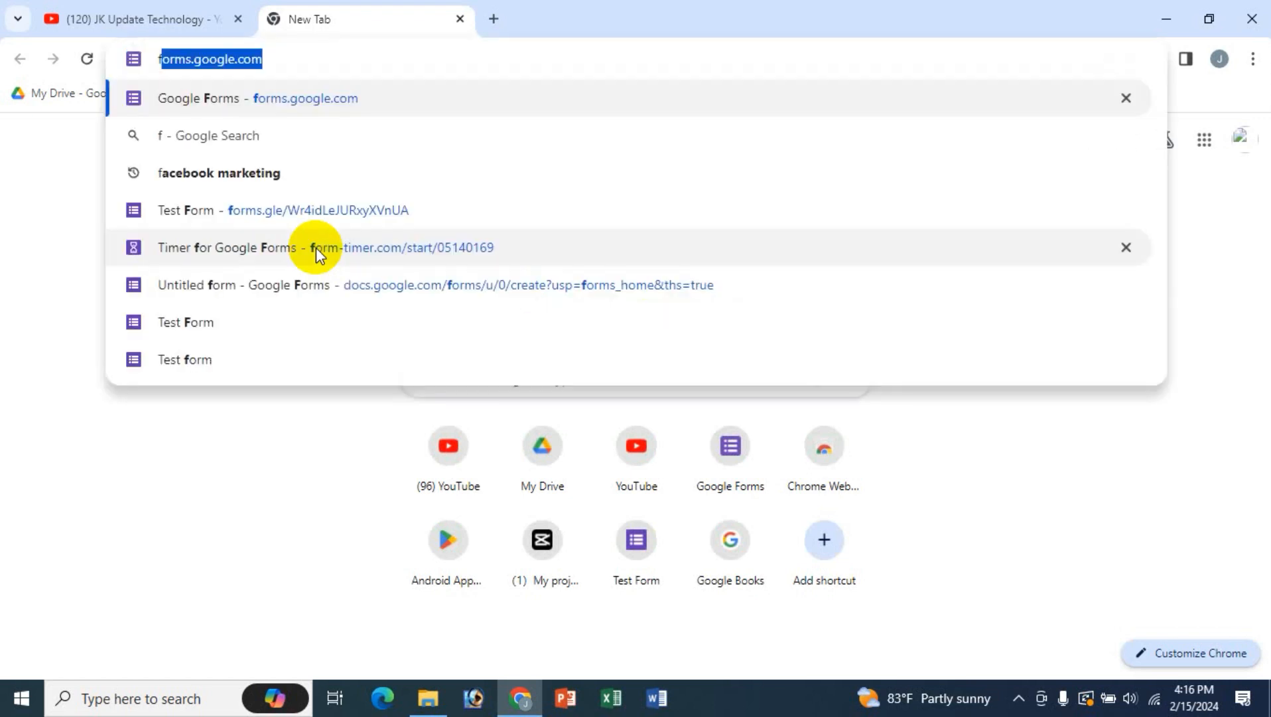
key("BackSpace")
key("BackSpace")
left_click(523, 387)
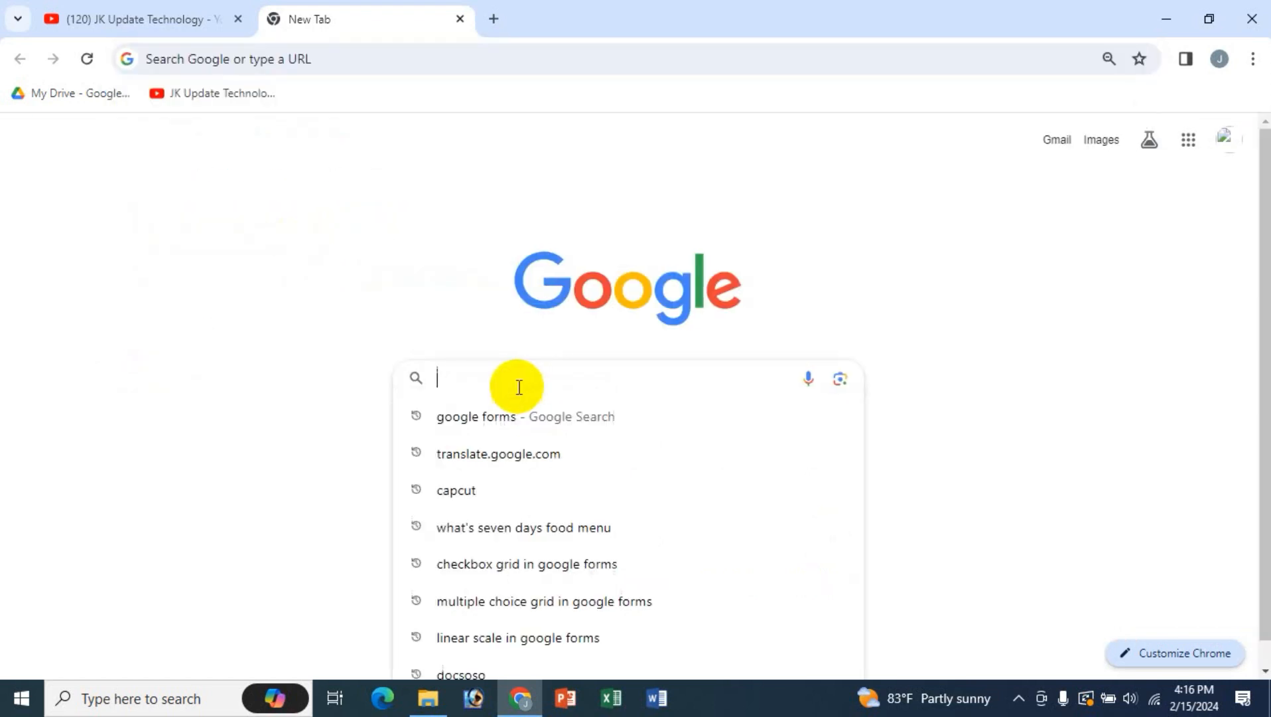
left_click(491, 428)
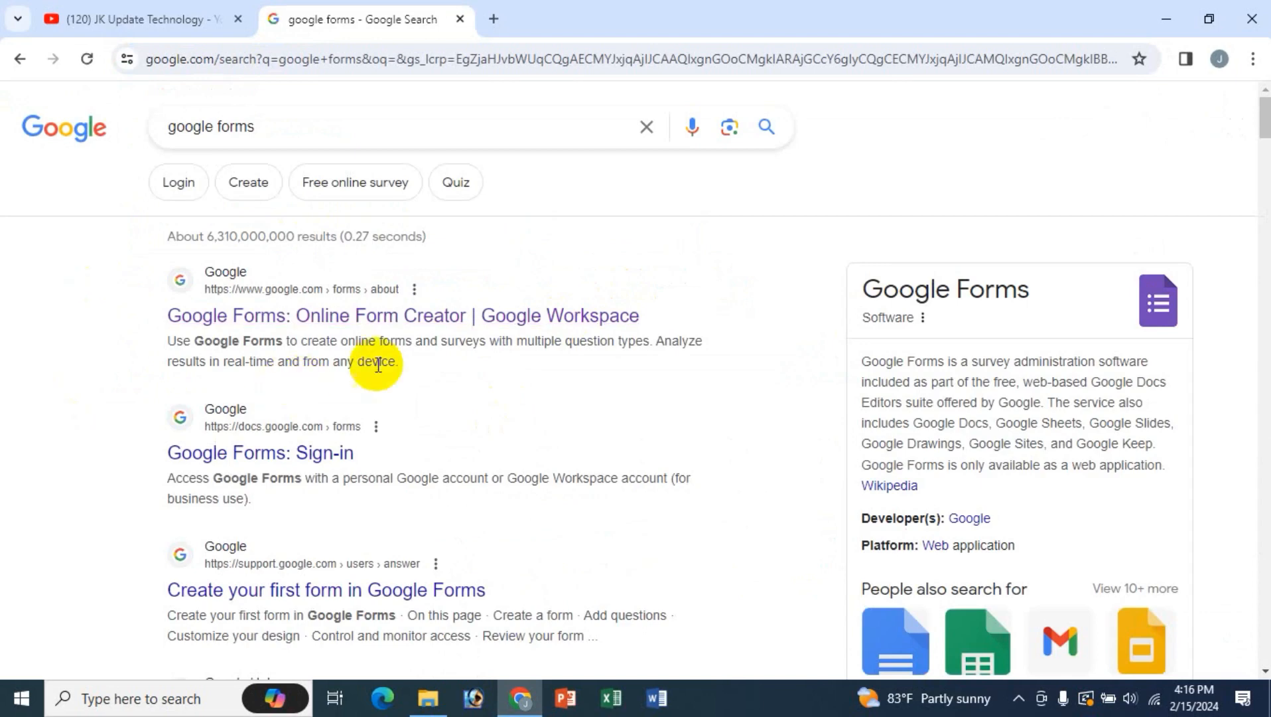
Step: Replace the search results tab with a new tab, and start a blank form in Google Forms
left_click(502, 20)
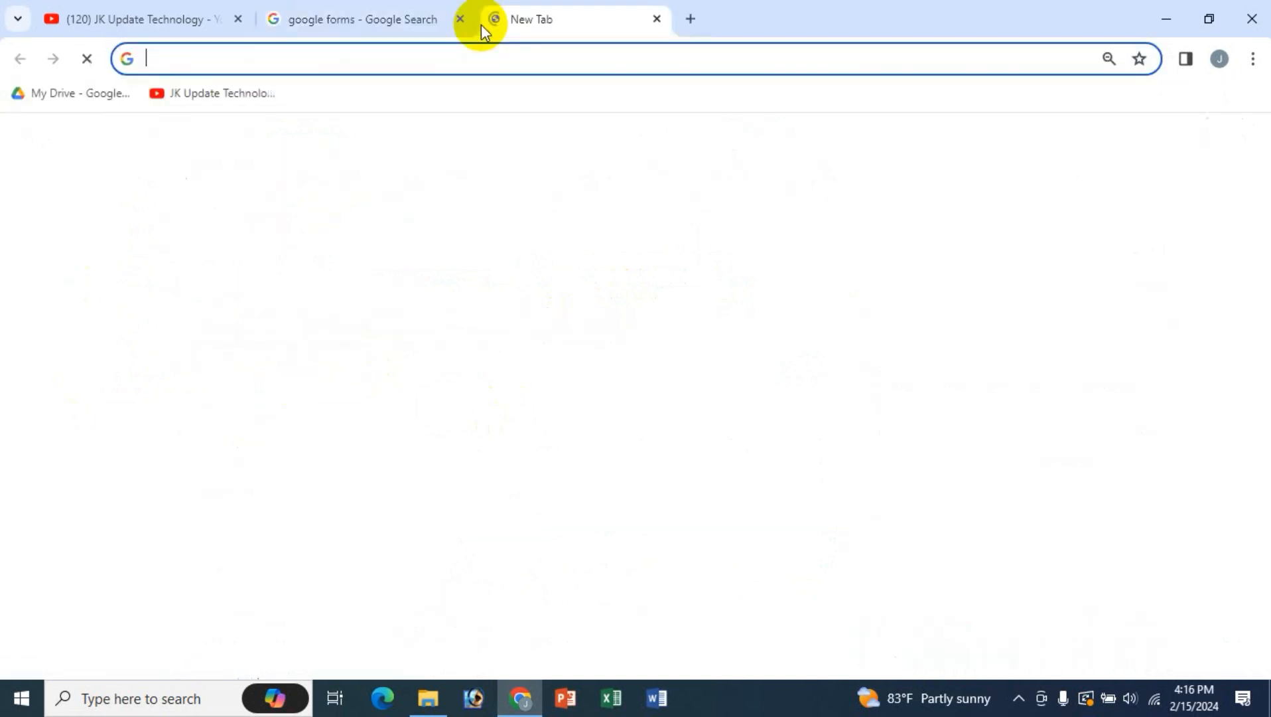
left_click(461, 21)
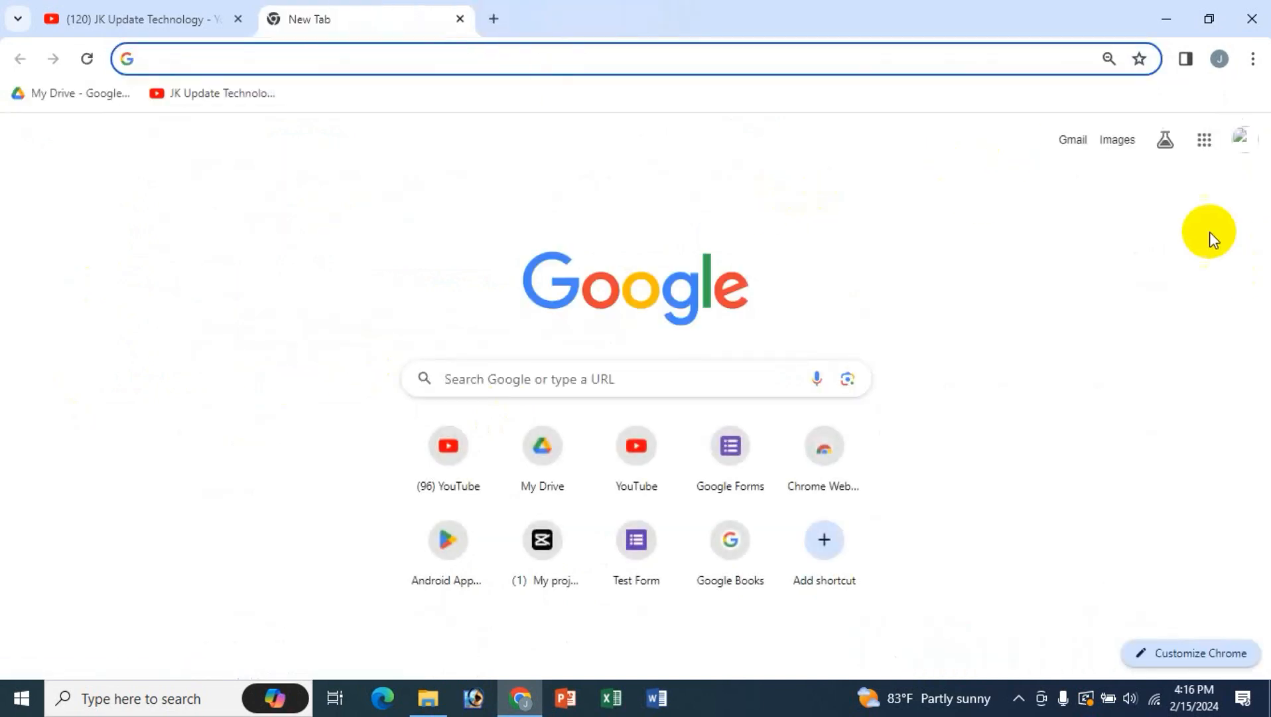
left_click(1202, 143)
scroll(1146, 410, "down", 9)
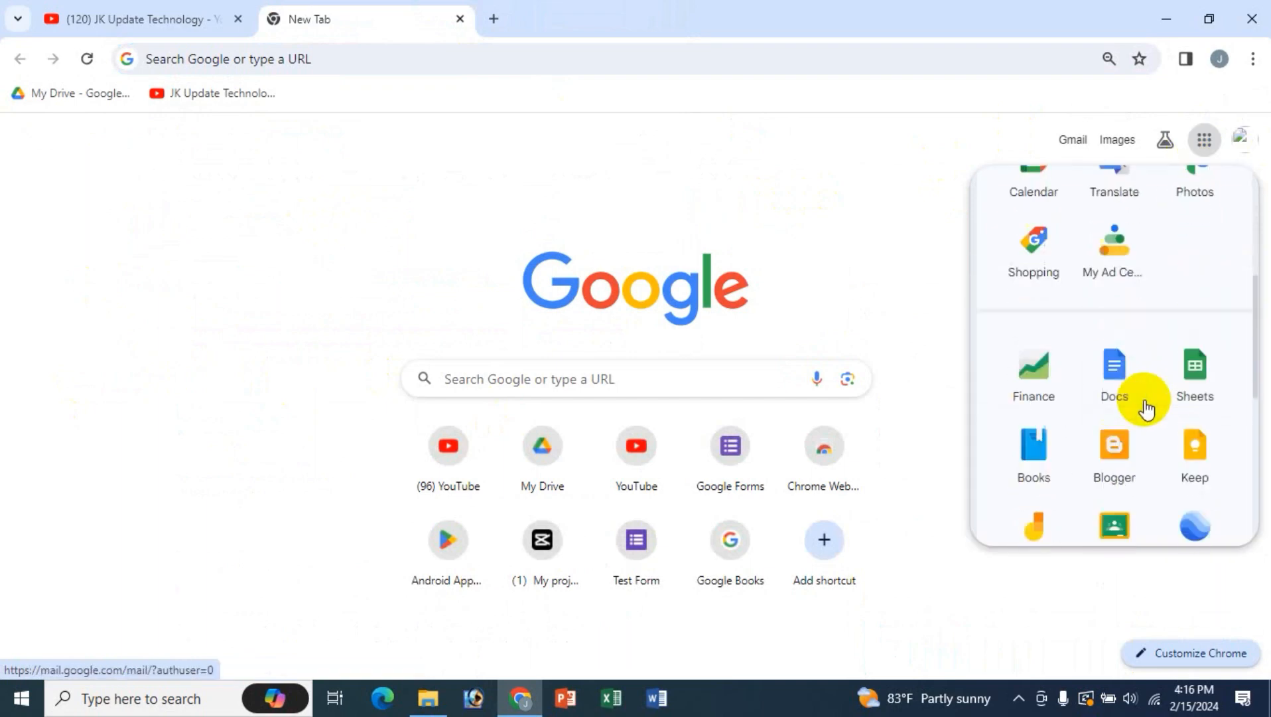
left_click(1192, 456)
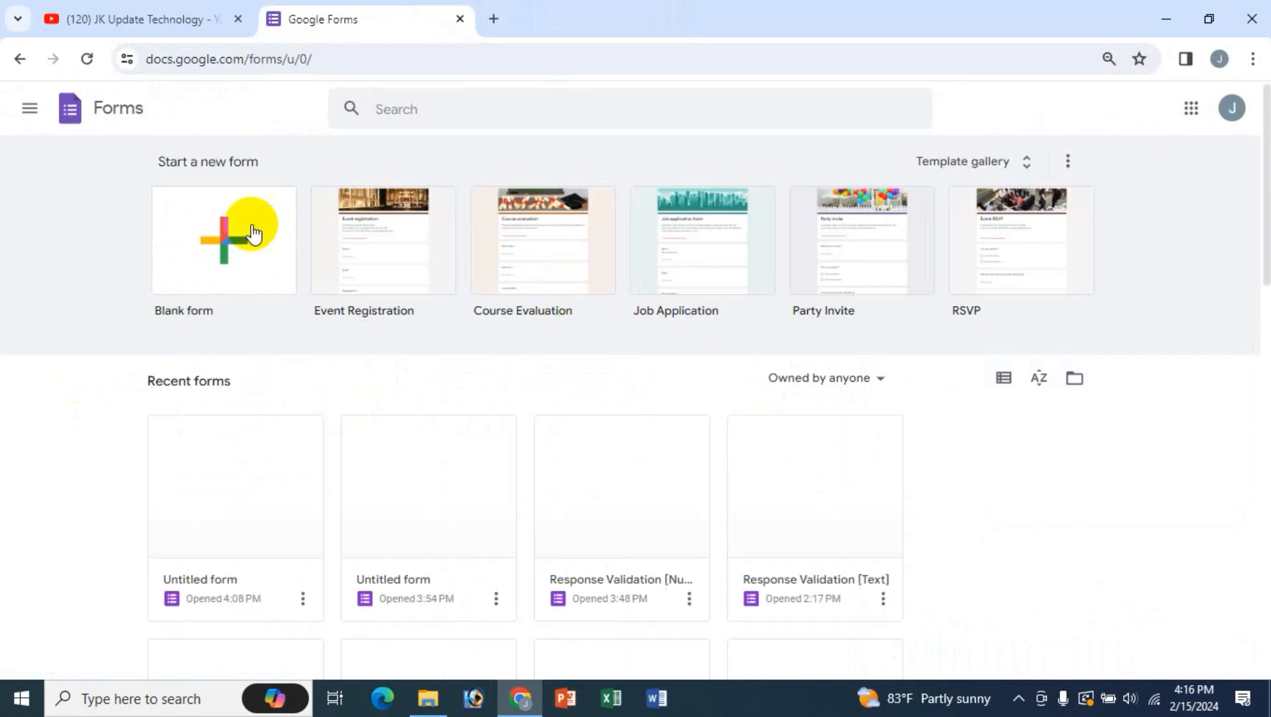
left_click(208, 261)
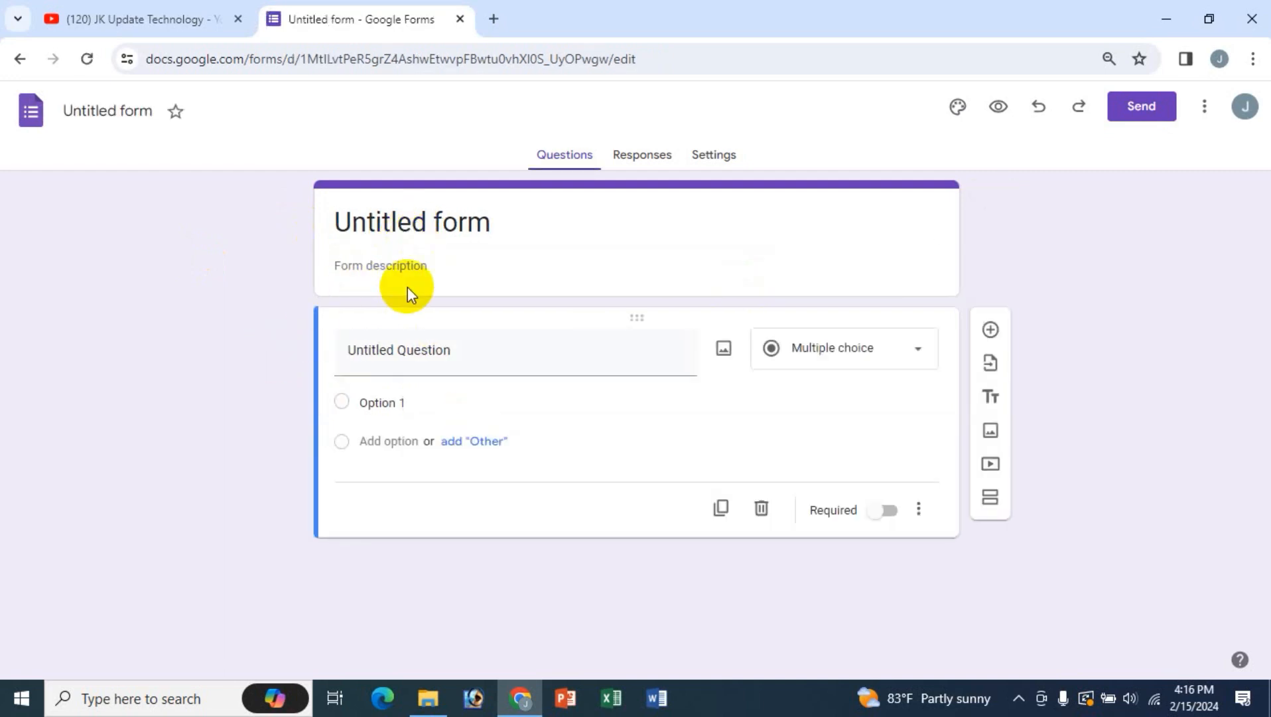
Step: Title the form "Response Validation [Checkbox]"
left_click(503, 224)
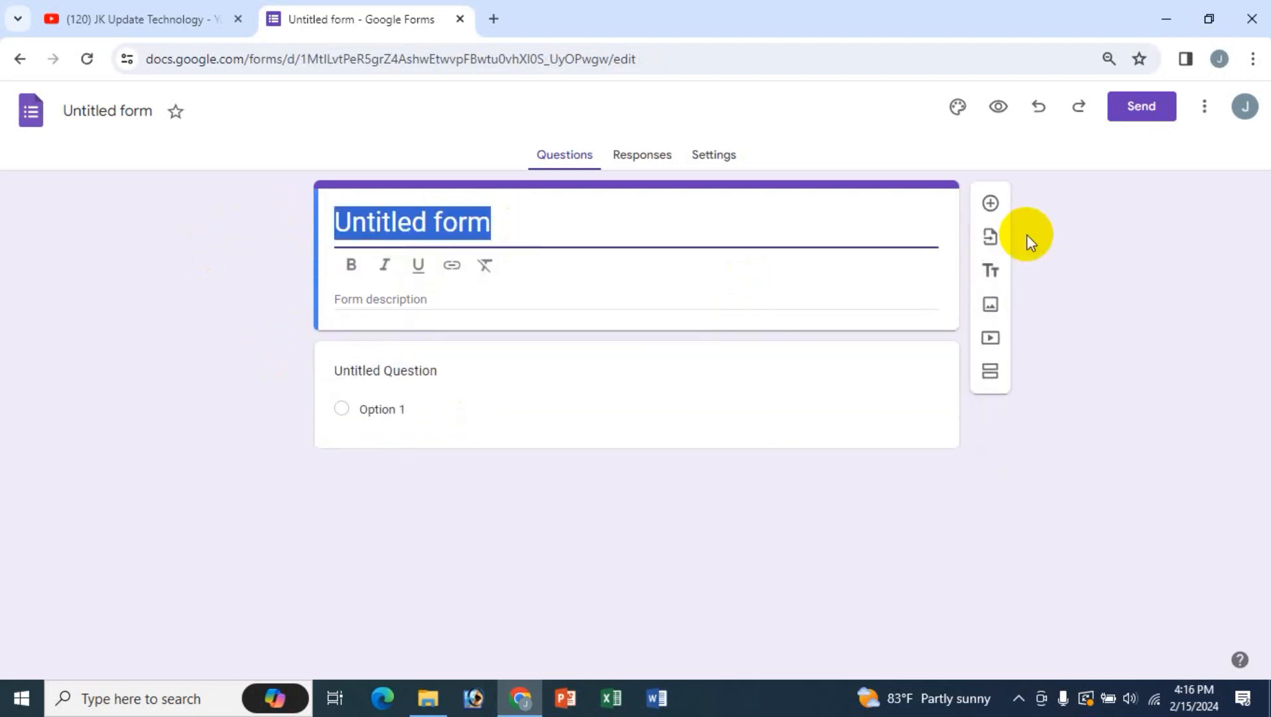
type("Respons")
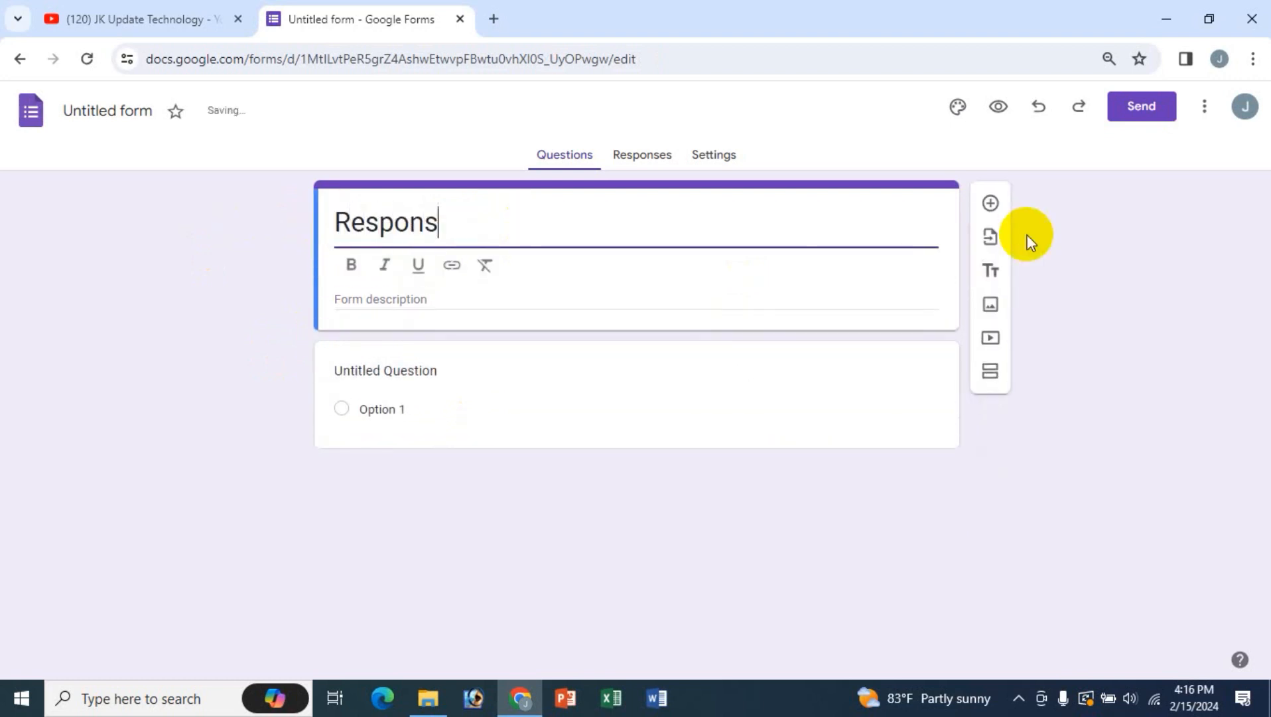
type("e Val")
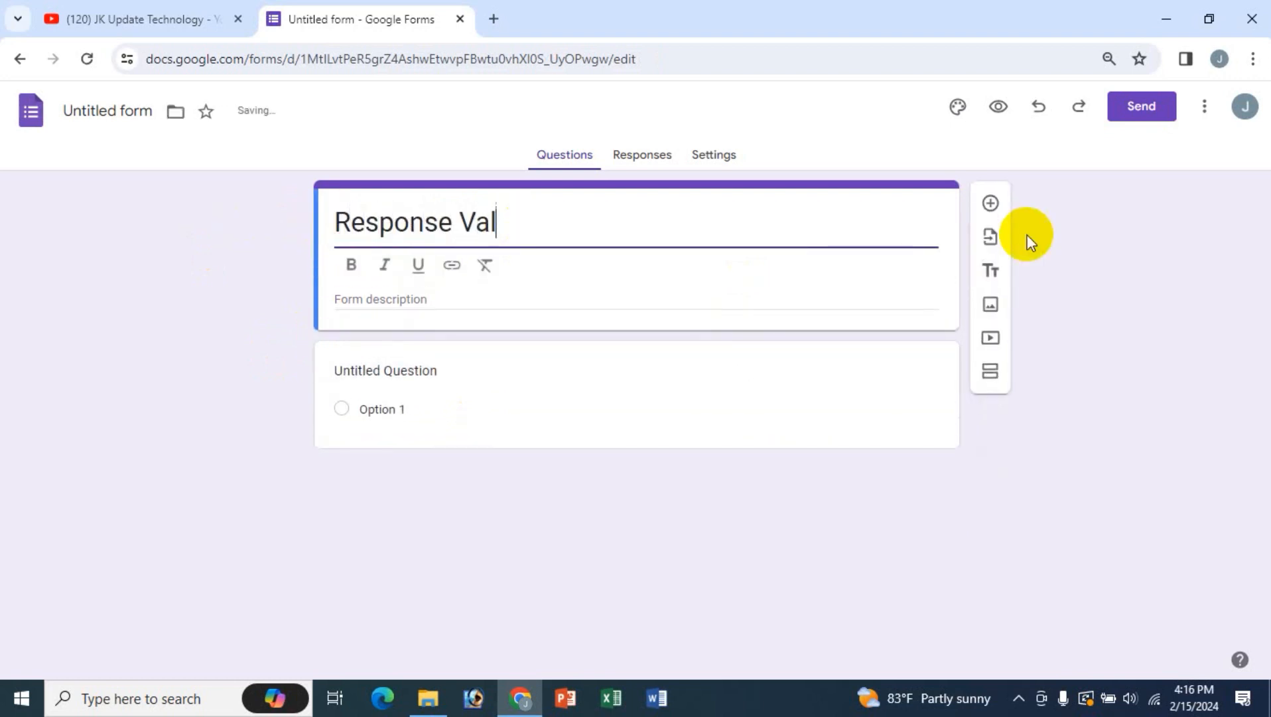
type("idation [C")
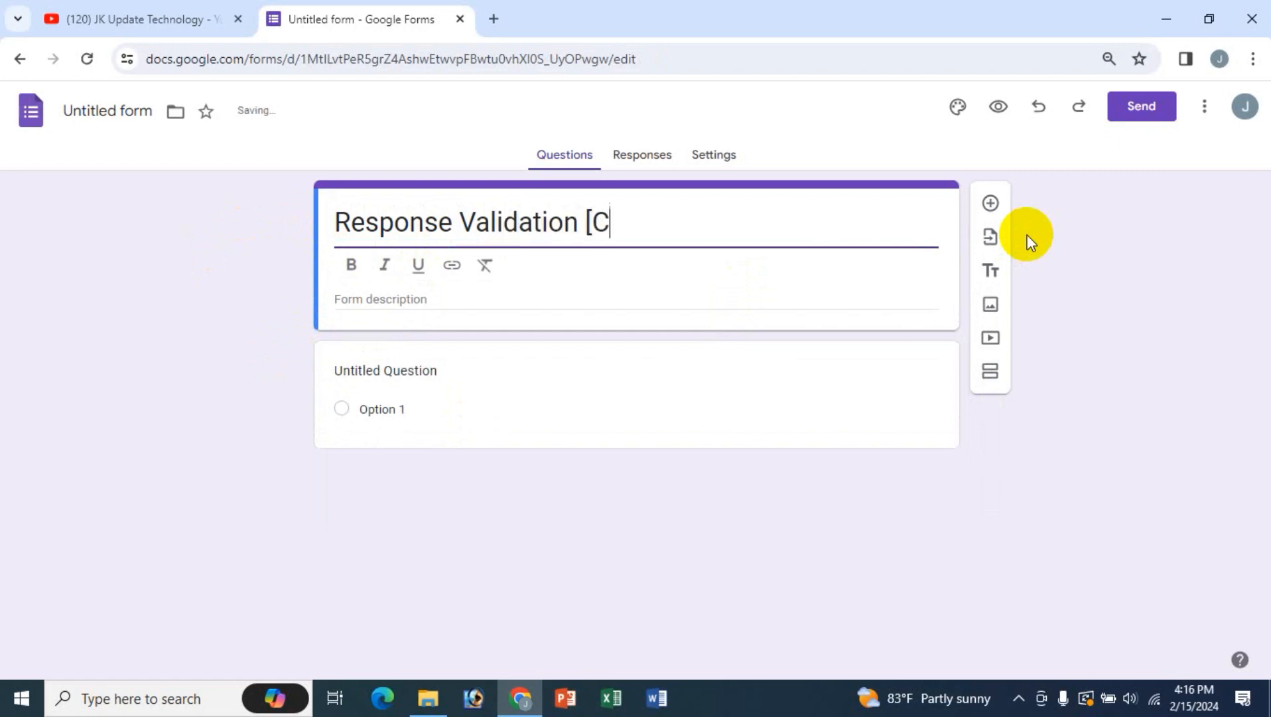
type("heckbox")
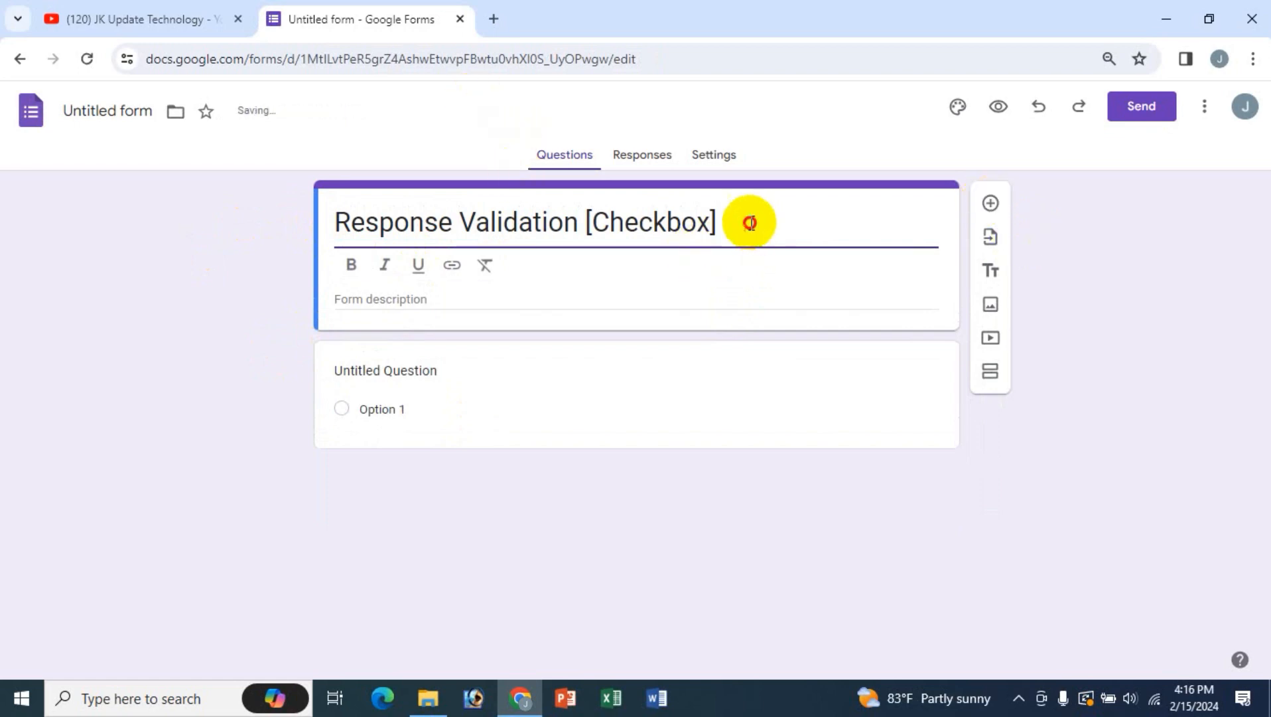
Step: Try out the link and remove-formatting options on the form title, and make the title bold
left_click_drag(746, 222, 313, 239)
left_click(351, 269)
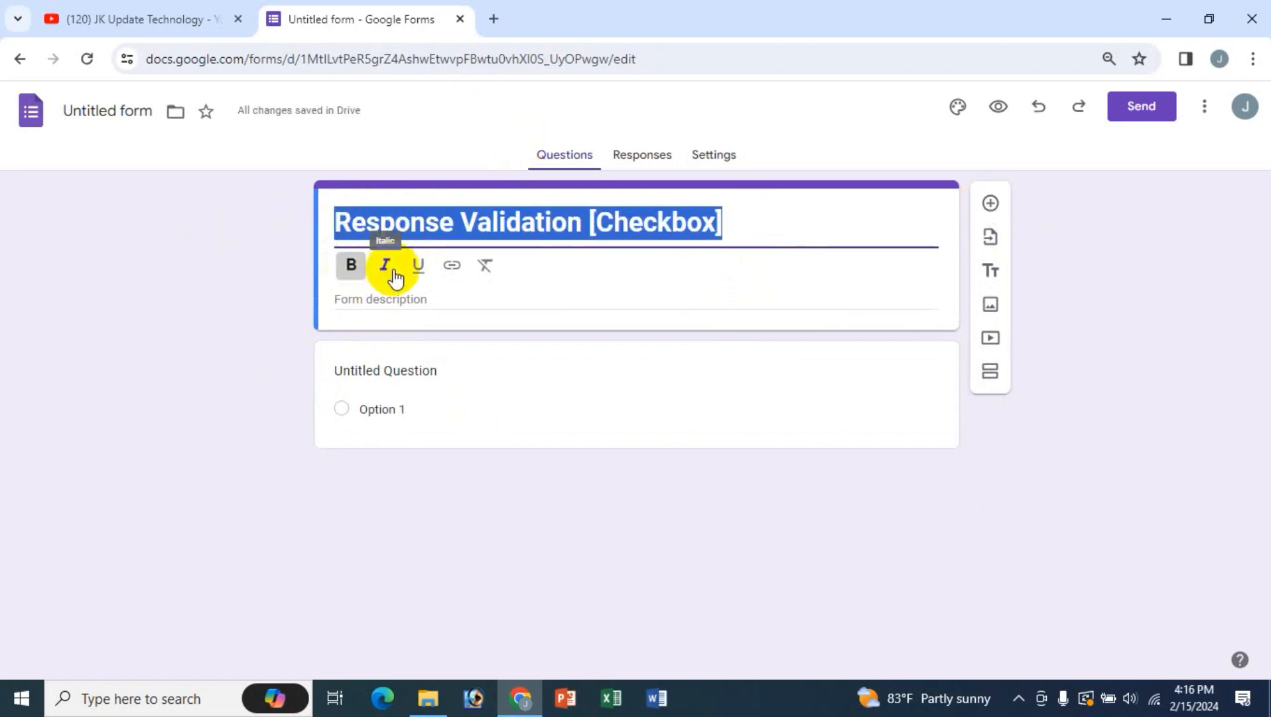
left_click(453, 265)
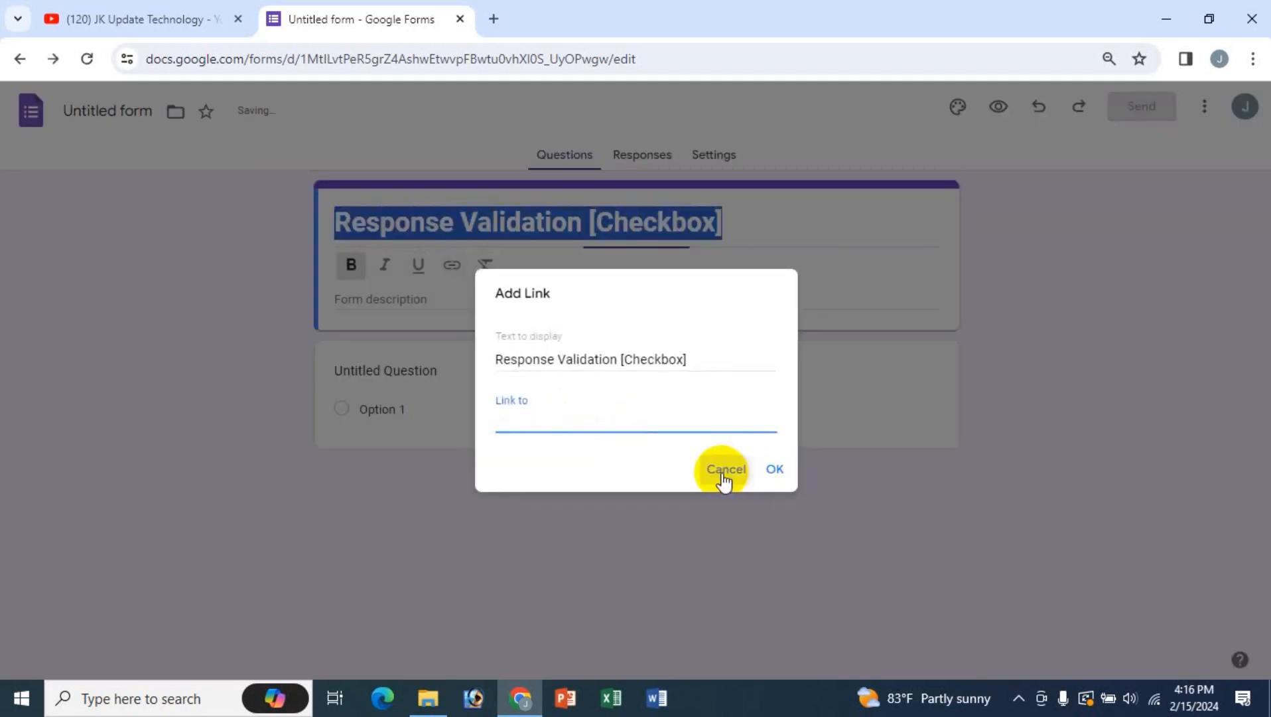
left_click(722, 472)
left_click(486, 272)
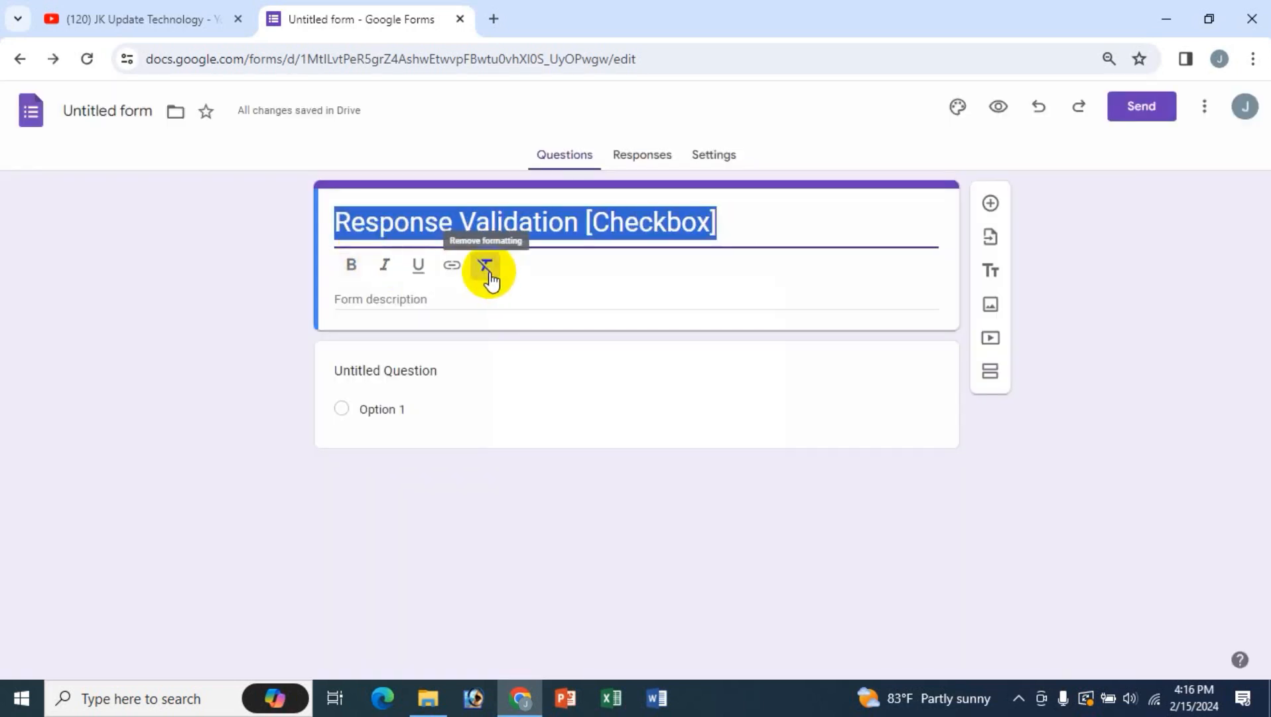
left_click(352, 272)
Step: Fill in the form description with the placeholder text "ddsd sd dfsfsd dfs"
left_click(406, 302)
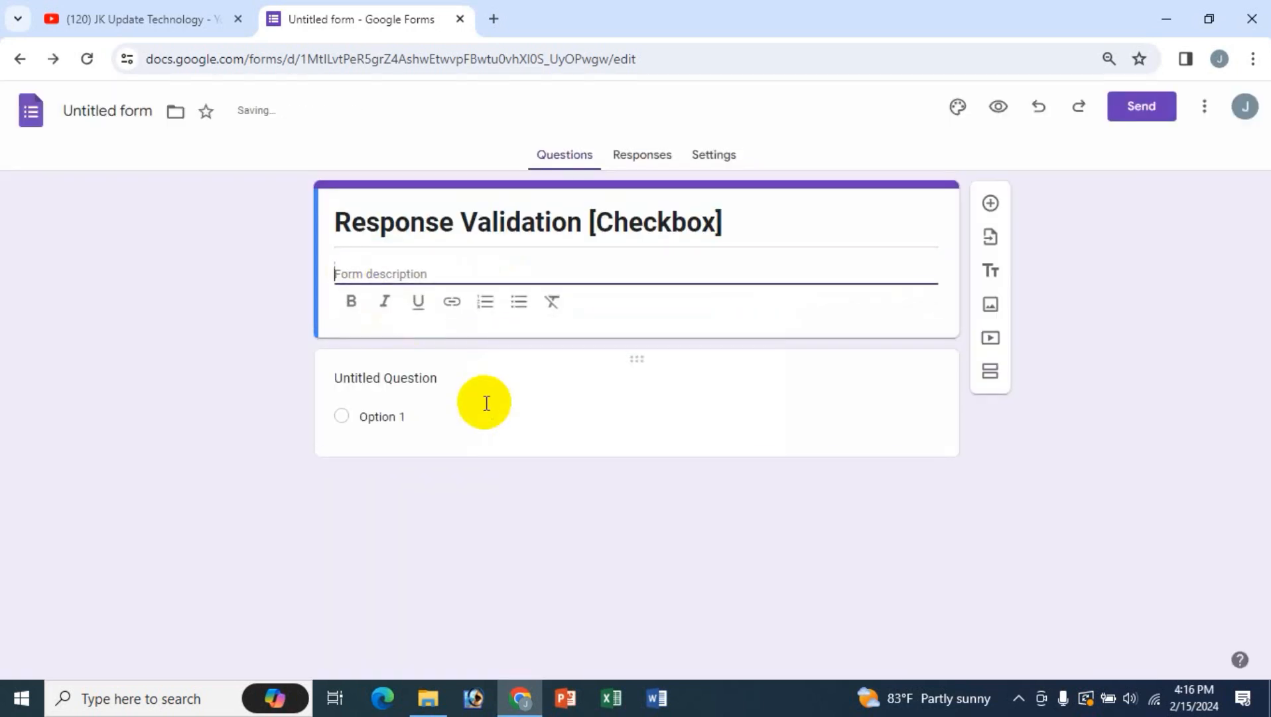
type("ddsd  sd dfsfsd")
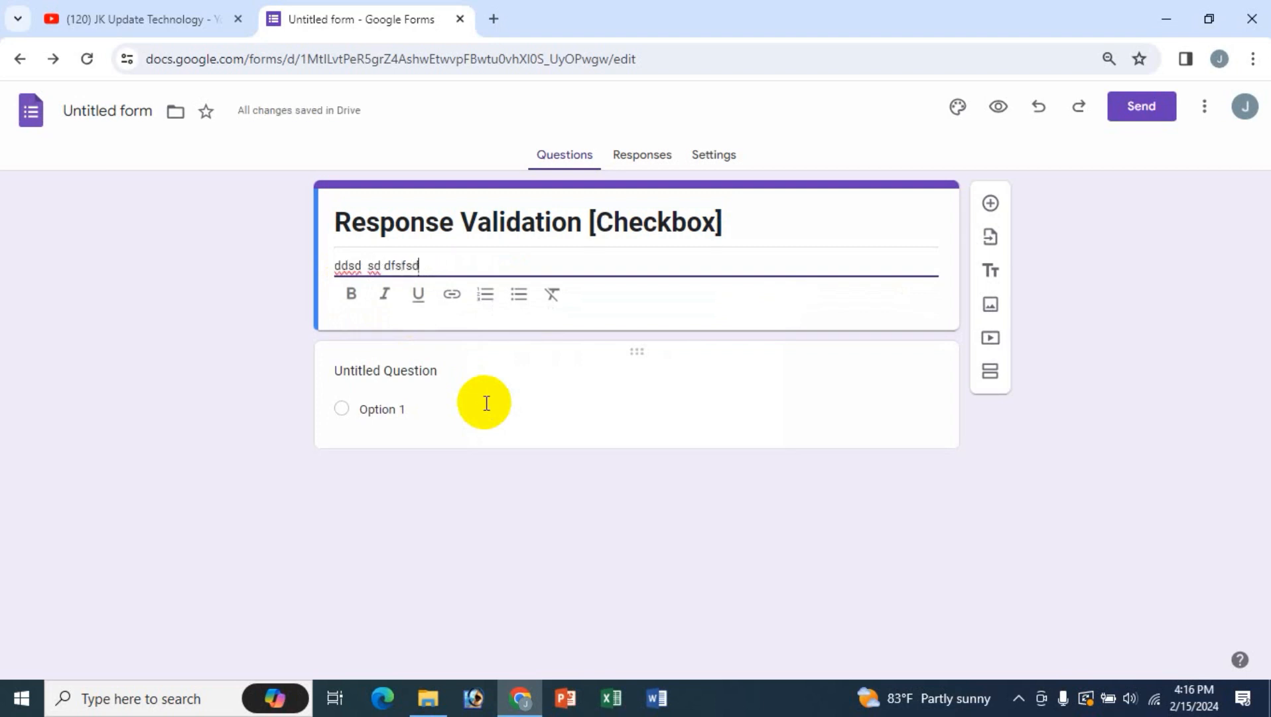
type(" dfs")
left_click_drag(440, 265, 334, 265)
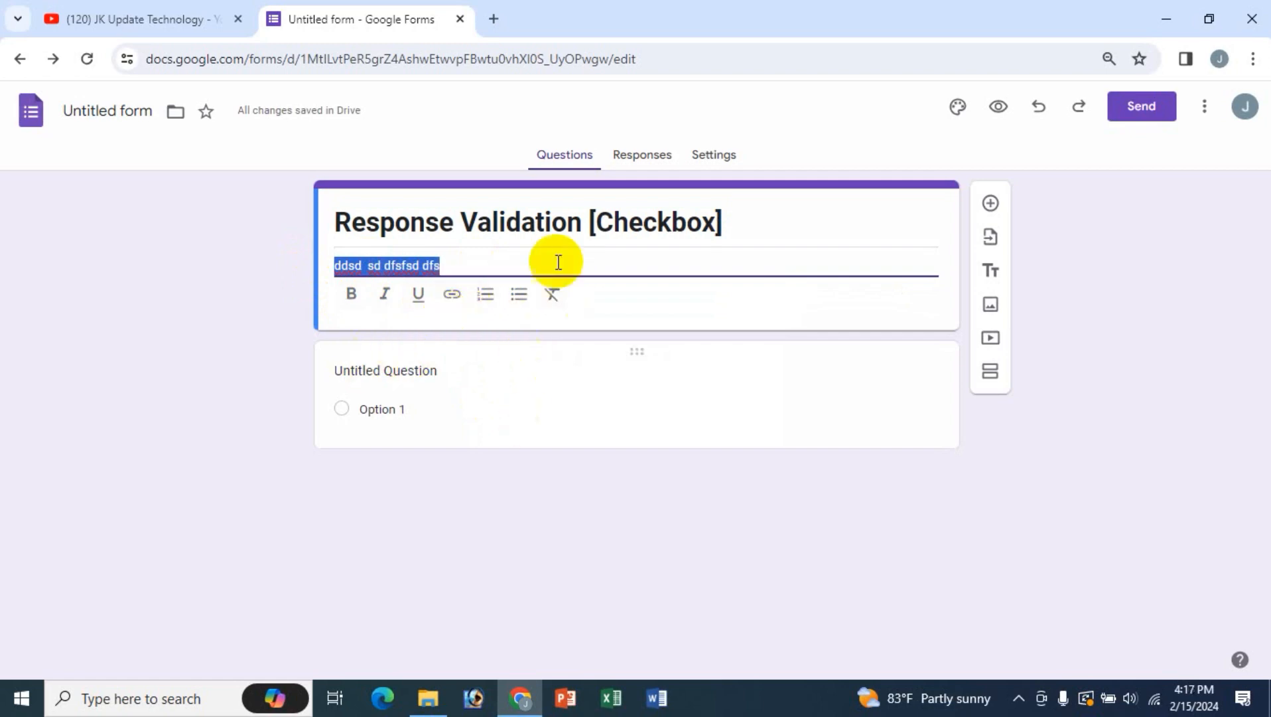
Step: Enter "What is your favorite color?" as the first question and set its type to Checkboxes
left_click(418, 369)
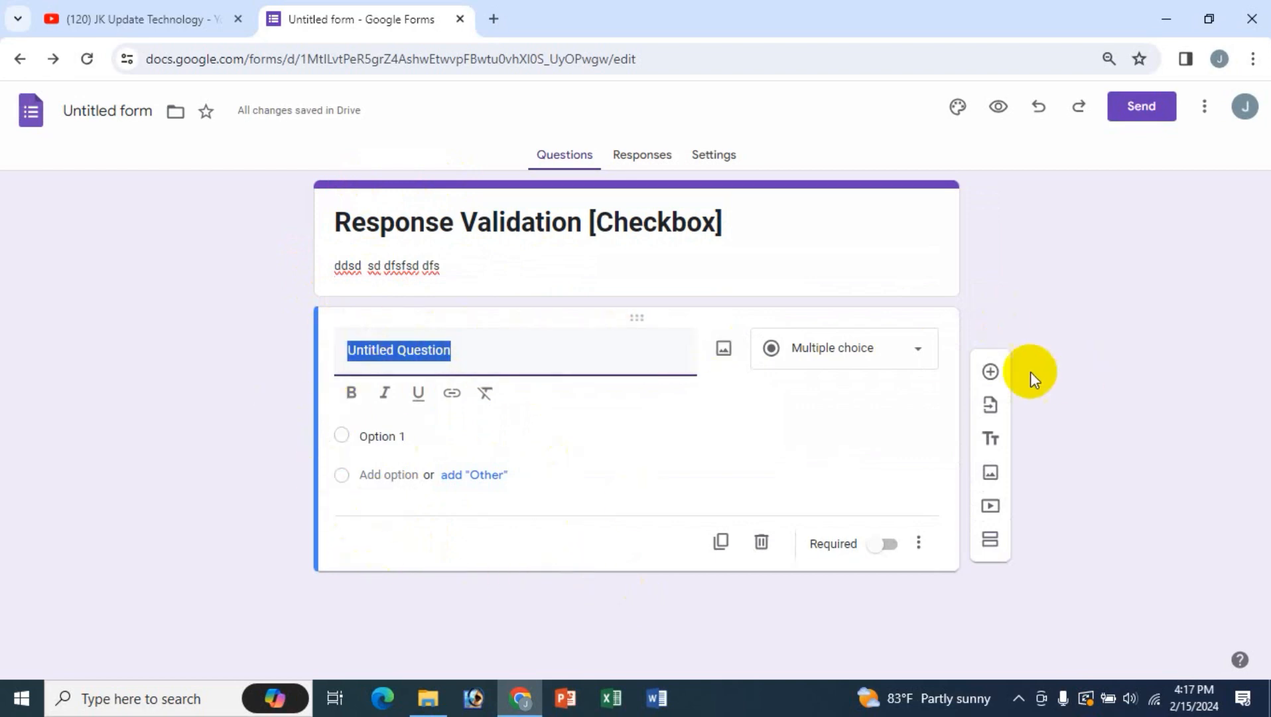
left_click(909, 350)
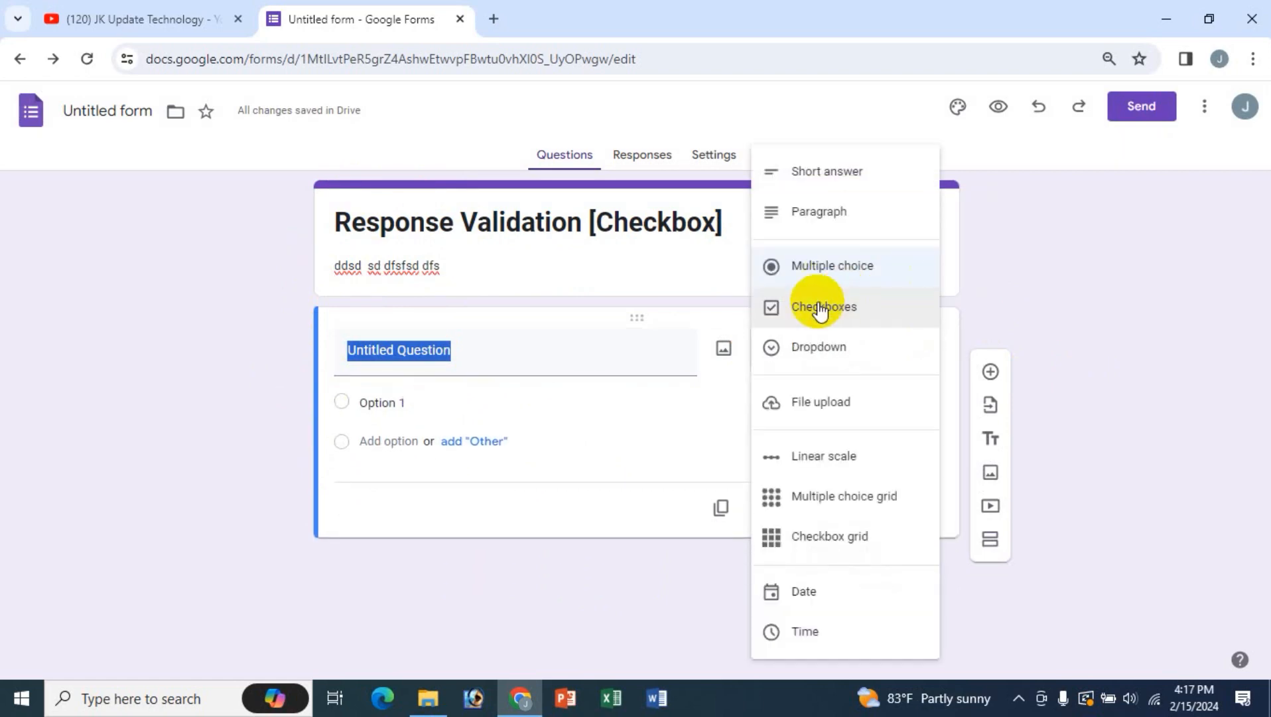
left_click(524, 507)
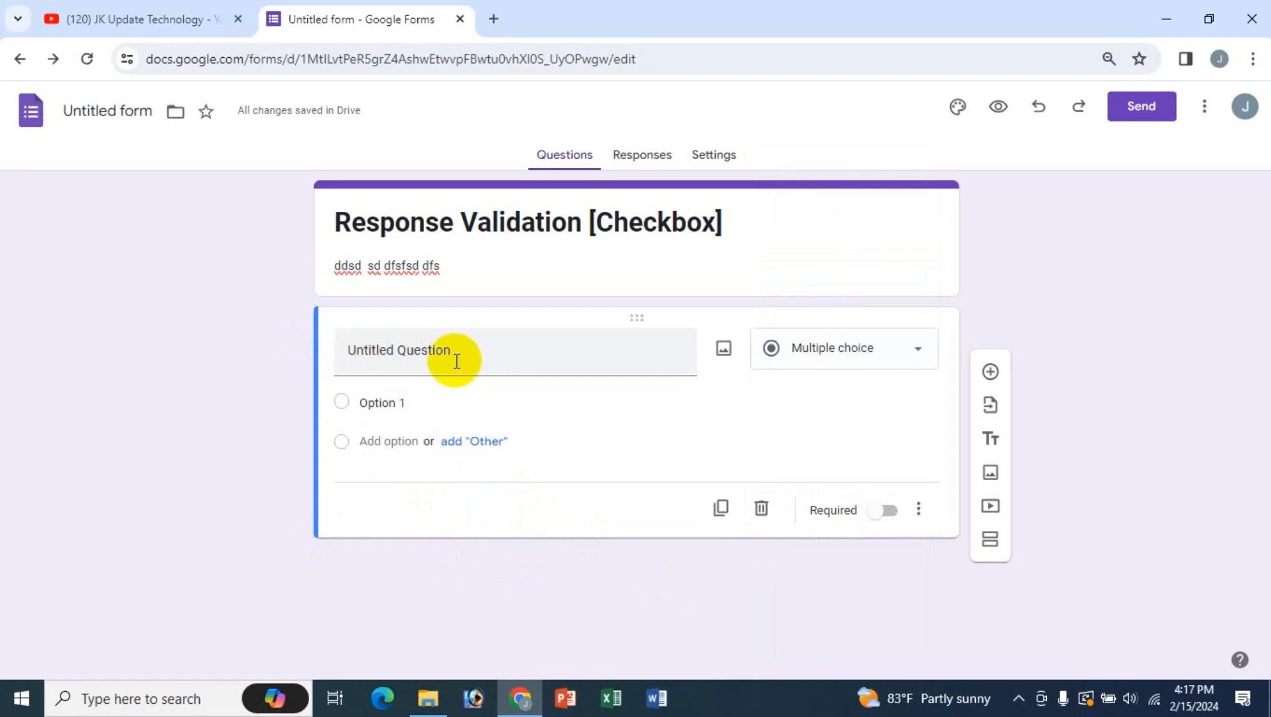
left_click(497, 351)
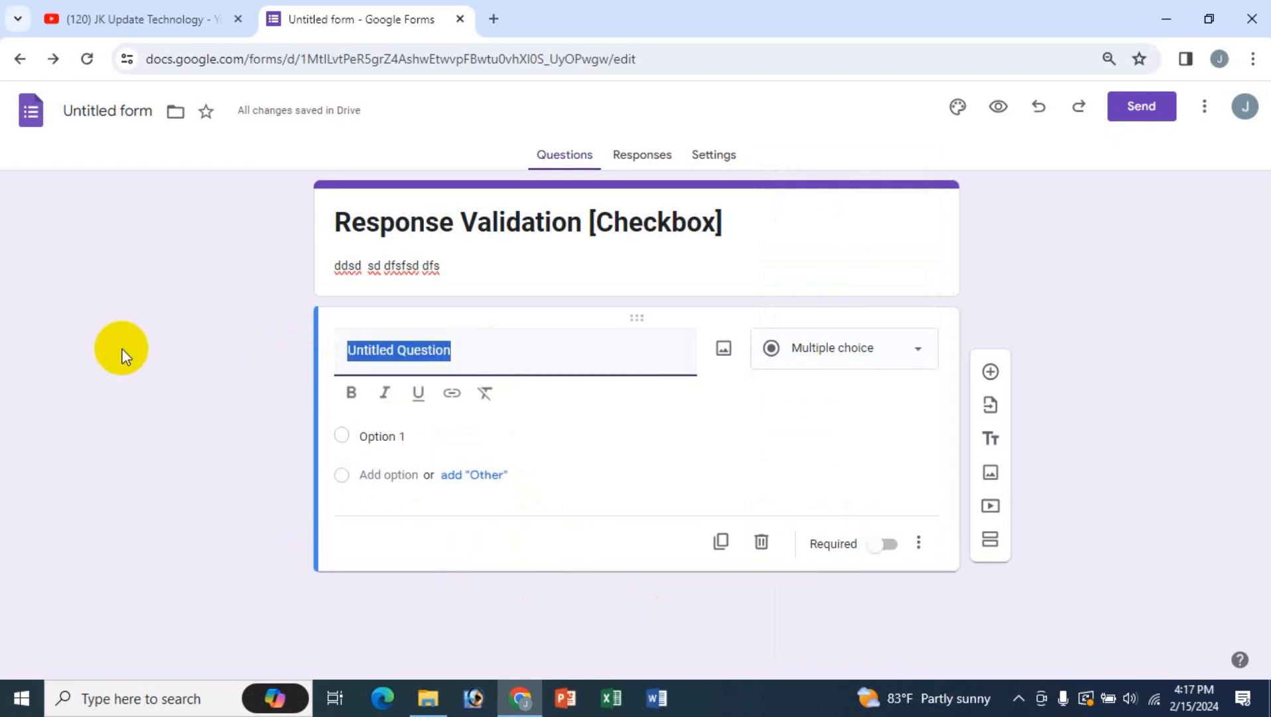
type("What is your")
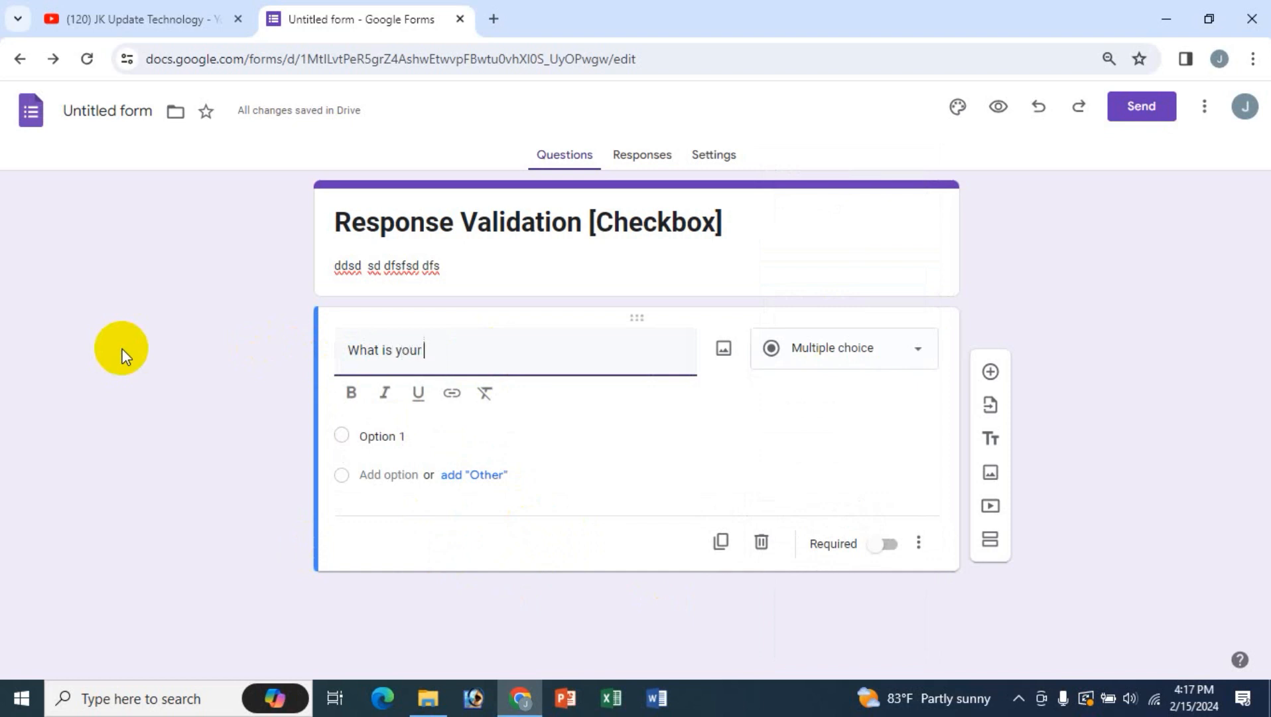
type(" favorite color?")
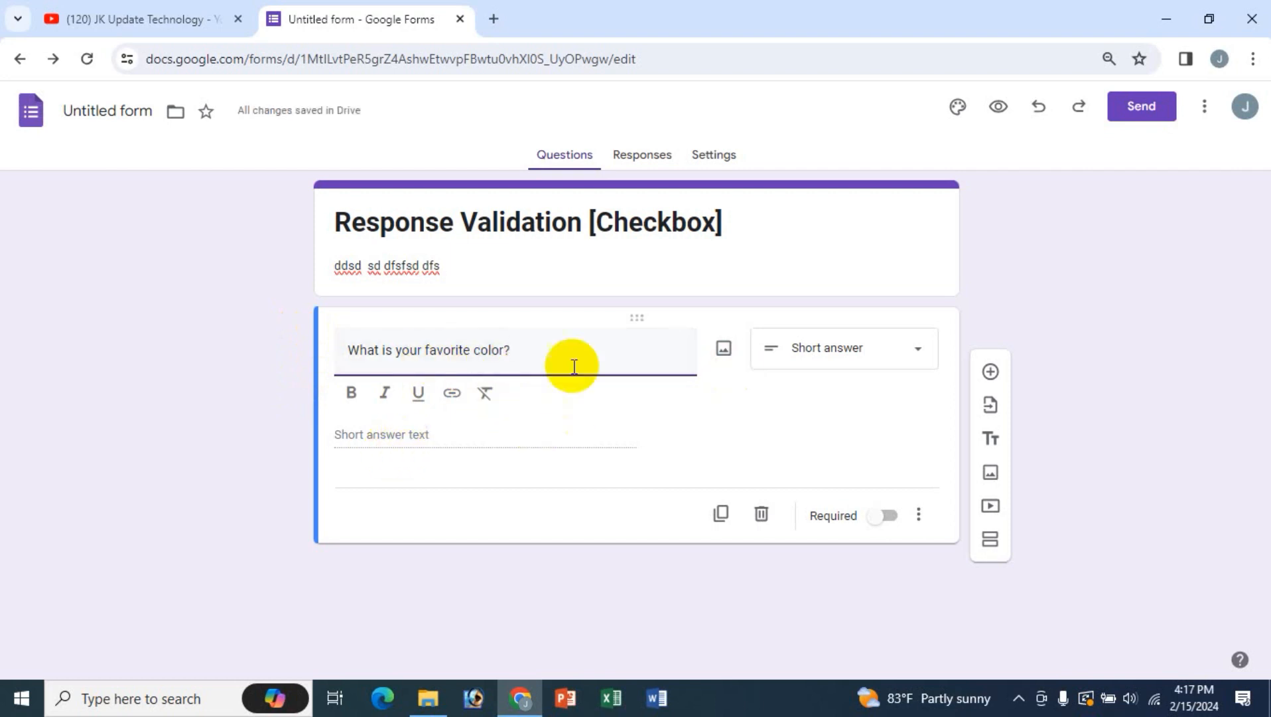
left_click(916, 356)
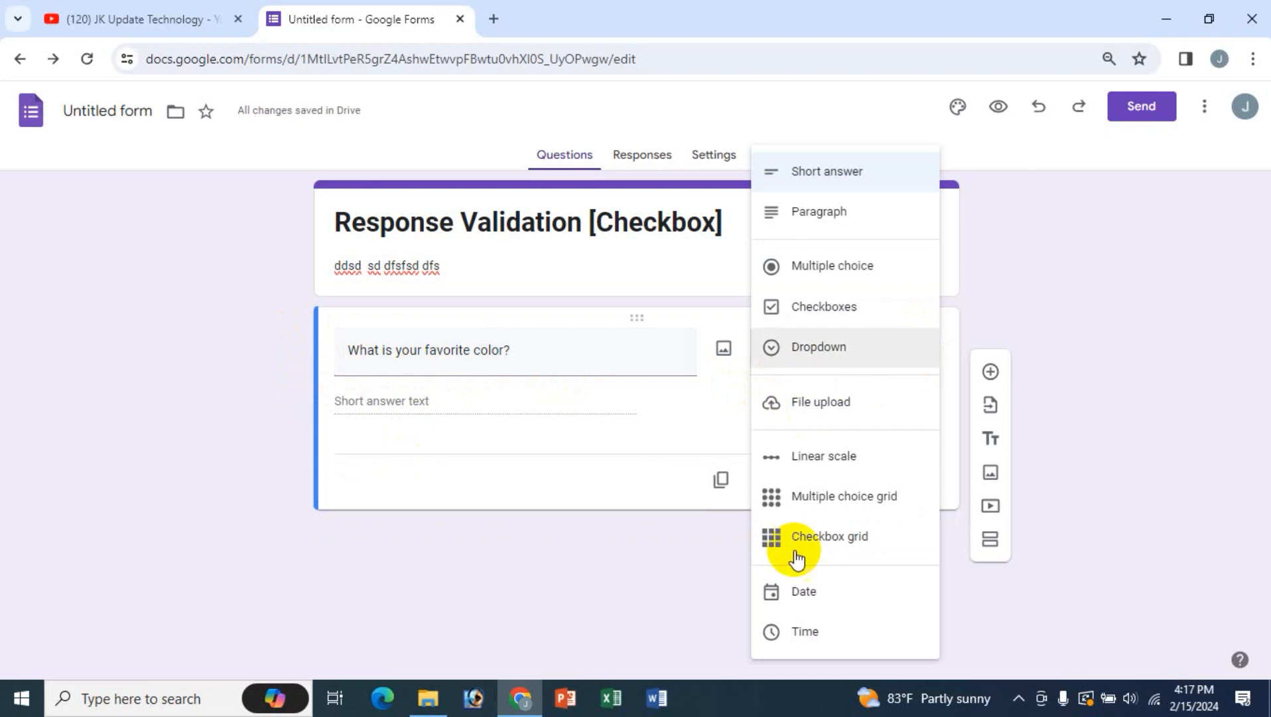
left_click(842, 309)
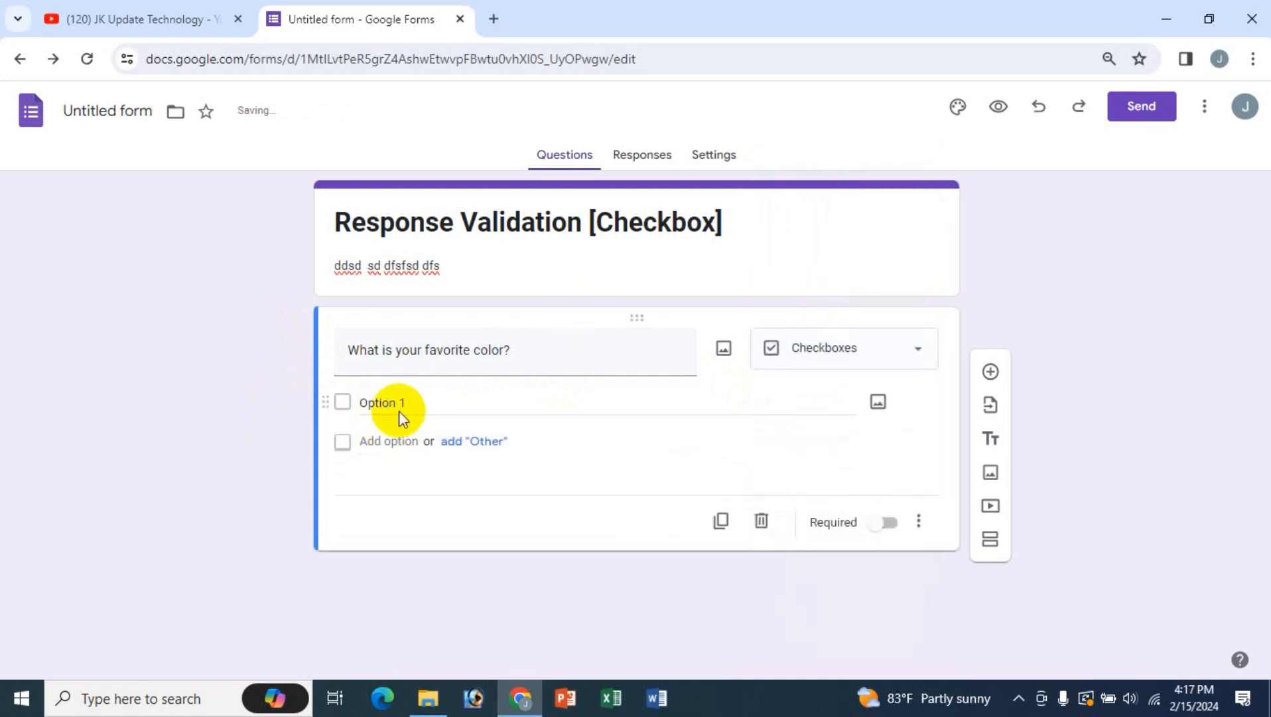
Step: Enter Black, Red and Yellow as the first three answer options of the favorite color question
left_click(378, 403)
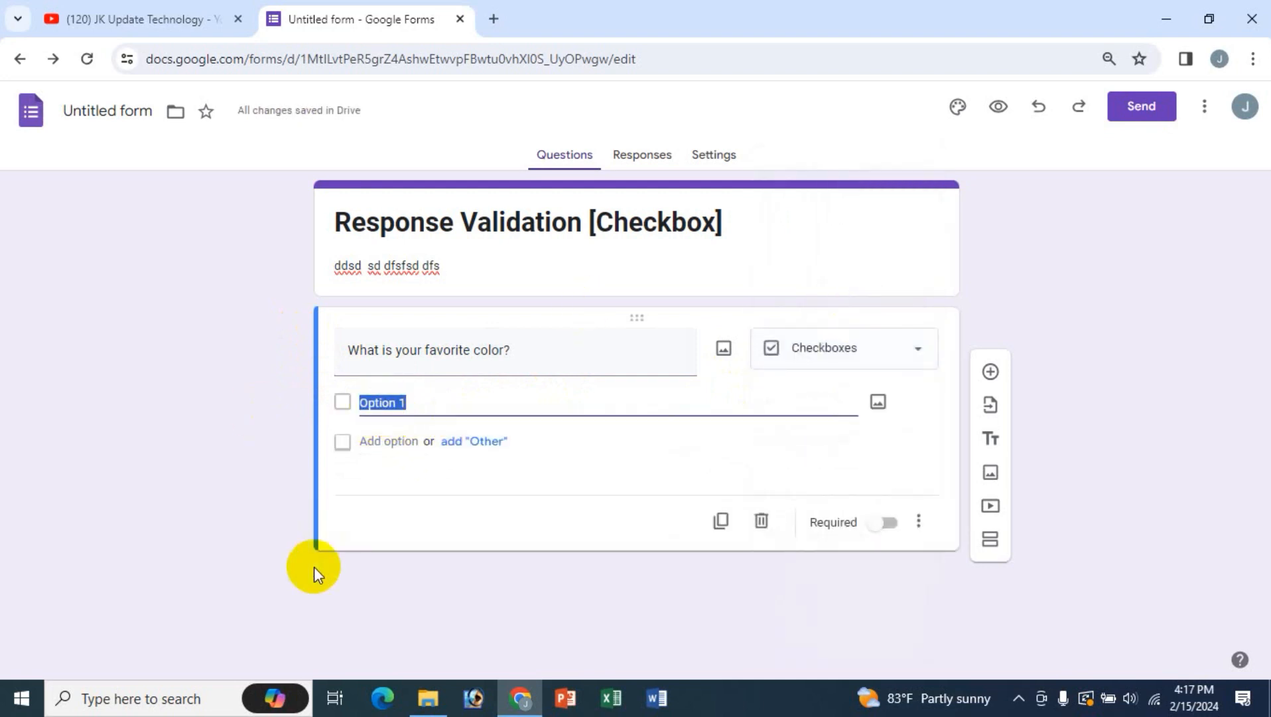
type("Black")
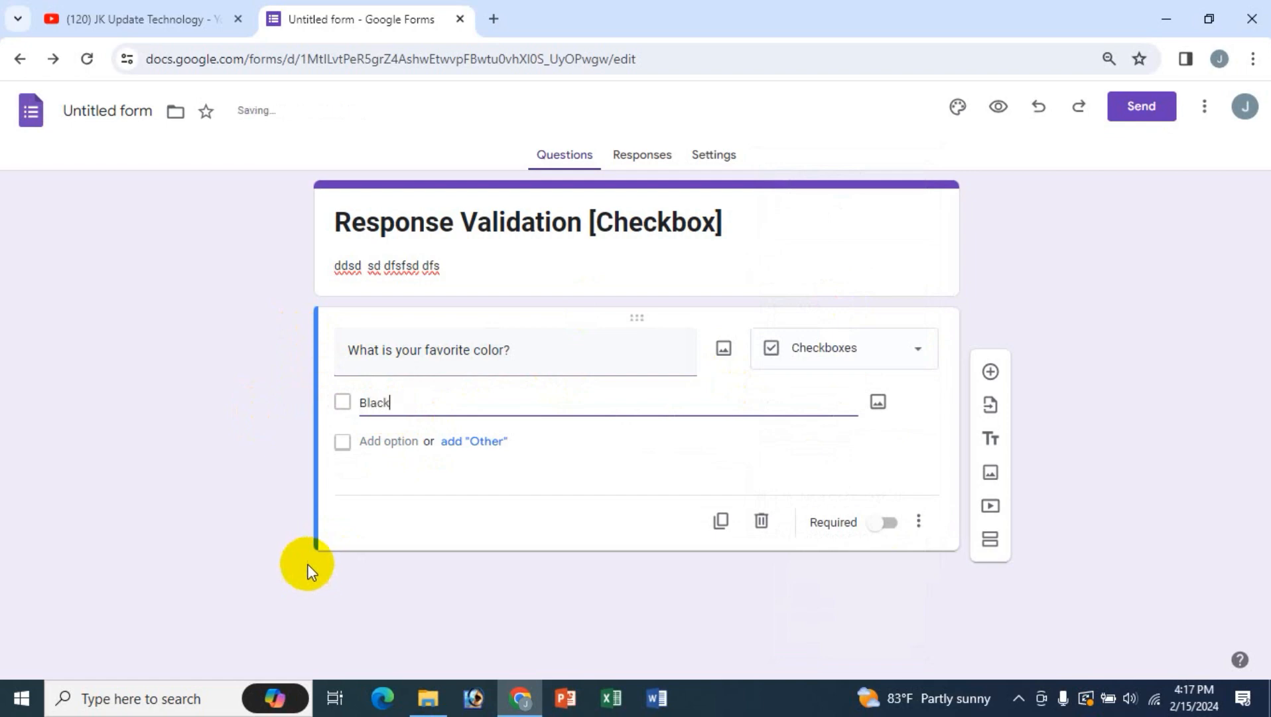
left_click(411, 442)
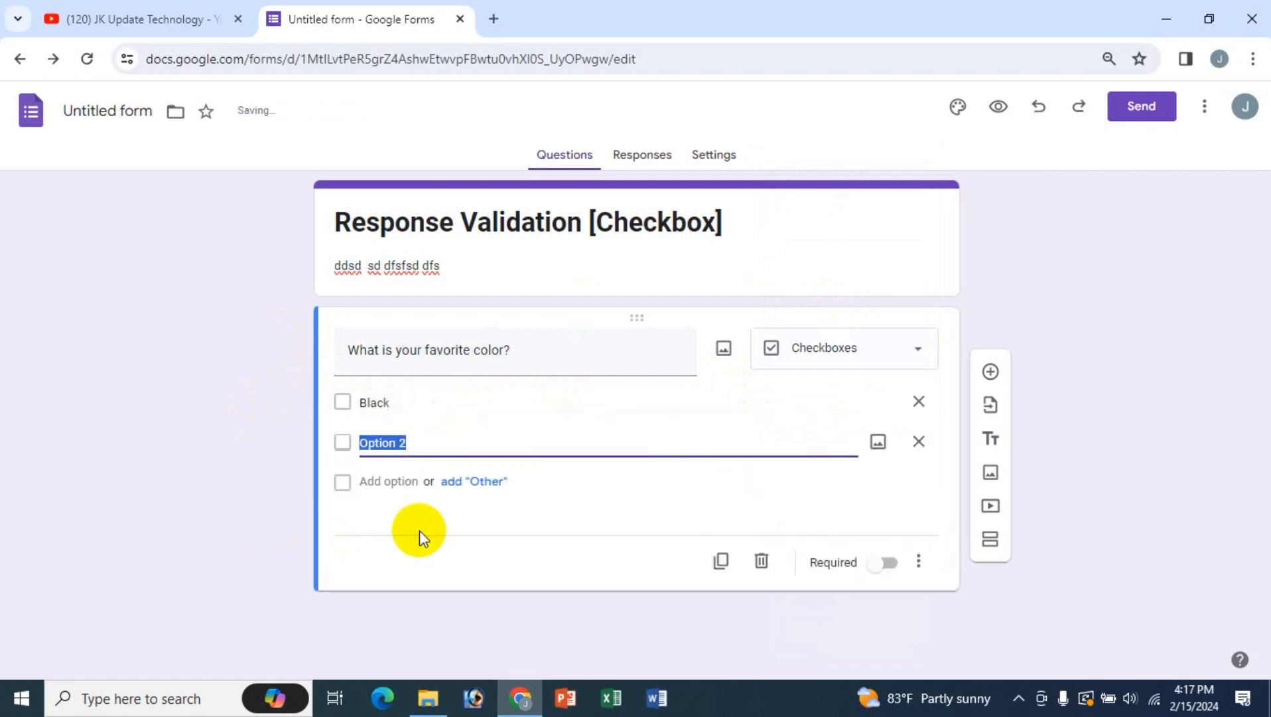
type("Red")
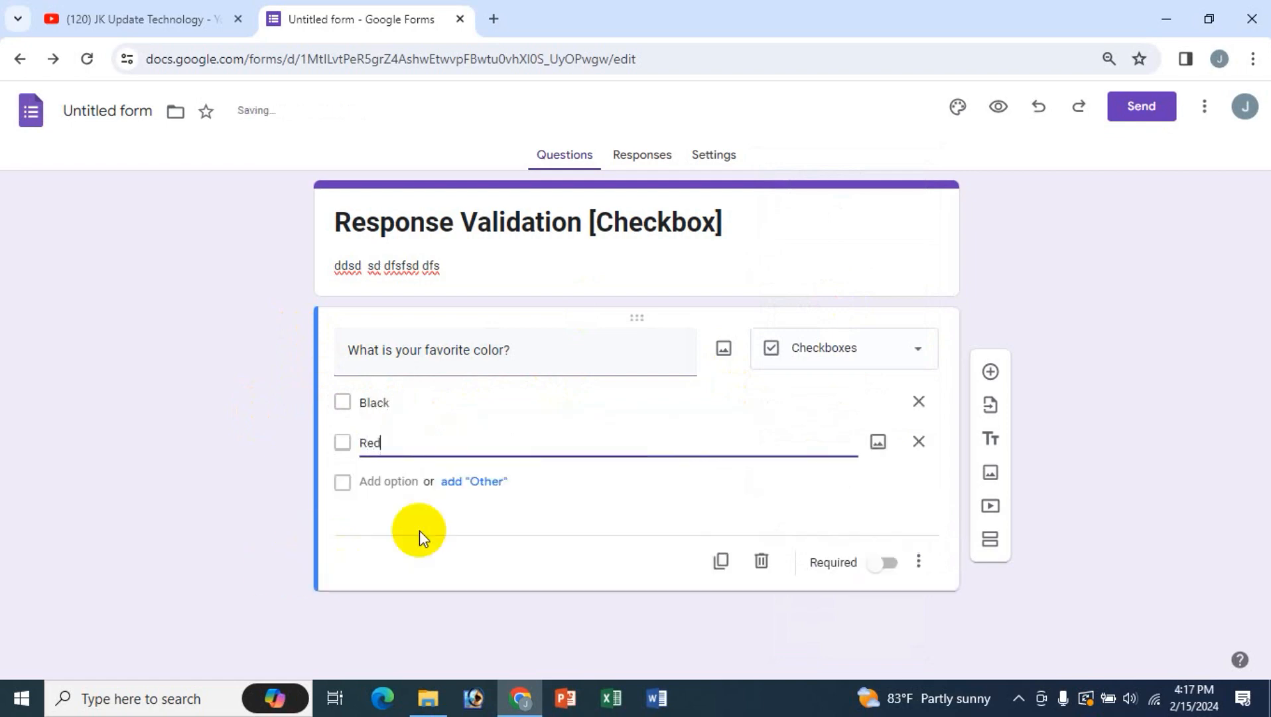
left_click(404, 482)
type("Ye")
key("BackSpace")
key("BackSpace")
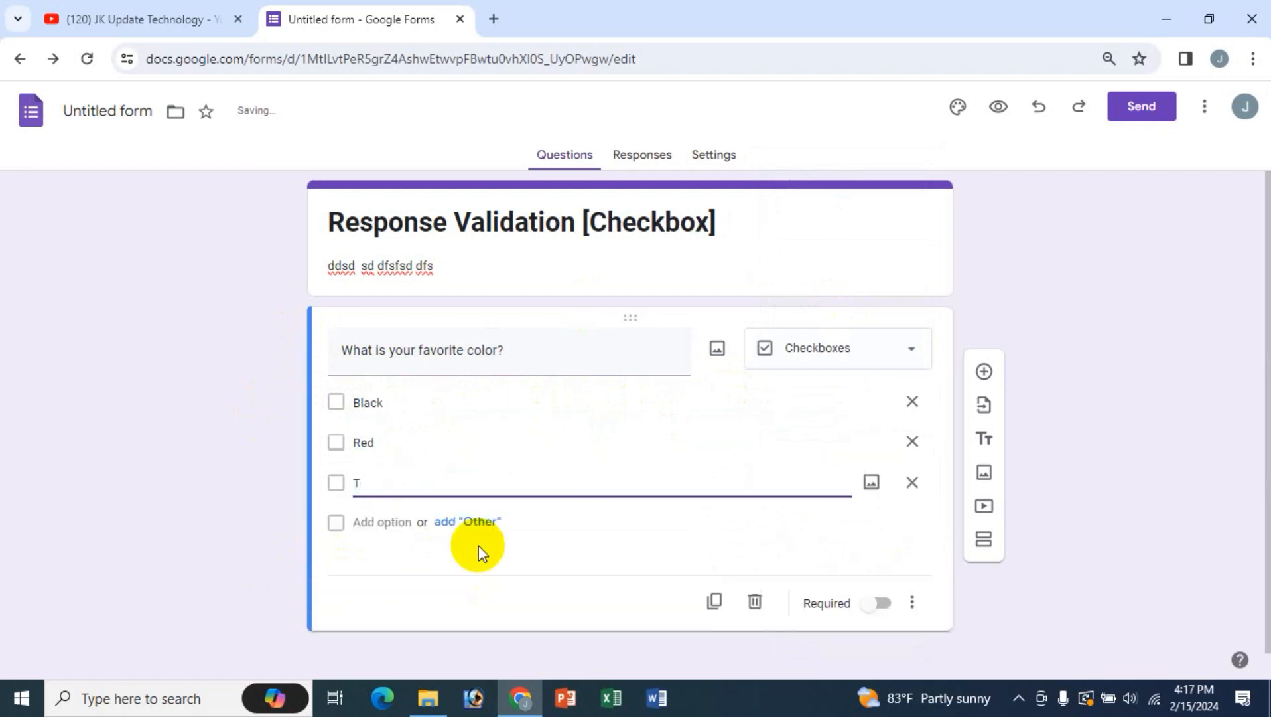
type("Yellow")
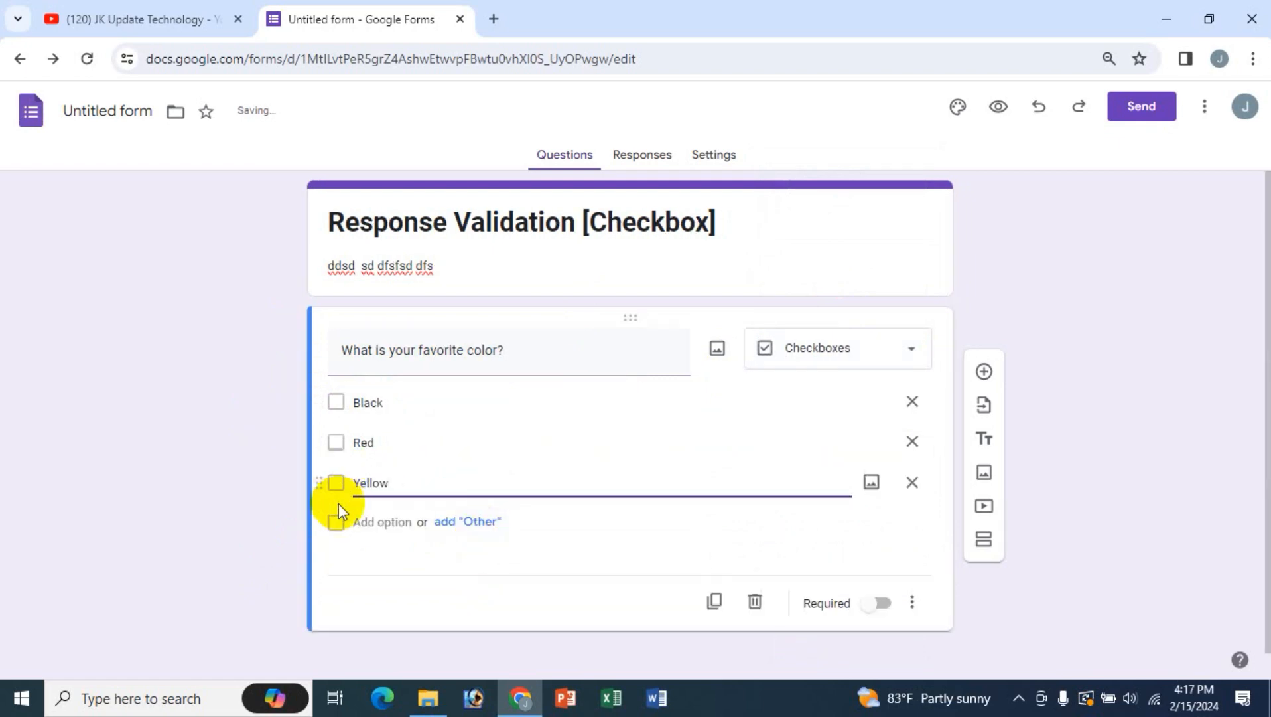
Step: Add Green and Pink as the fourth and fifth answer options of the favorite color question
left_click(367, 524)
type("Gree")
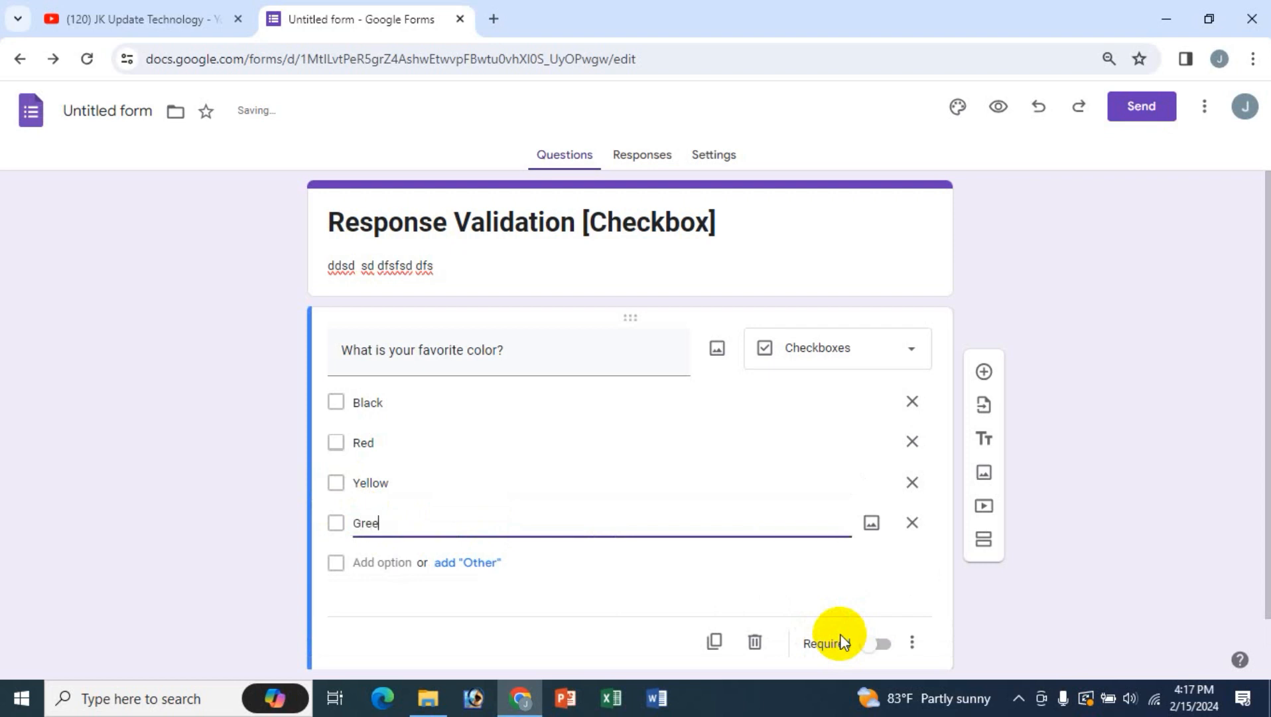
type("n")
left_click(384, 562)
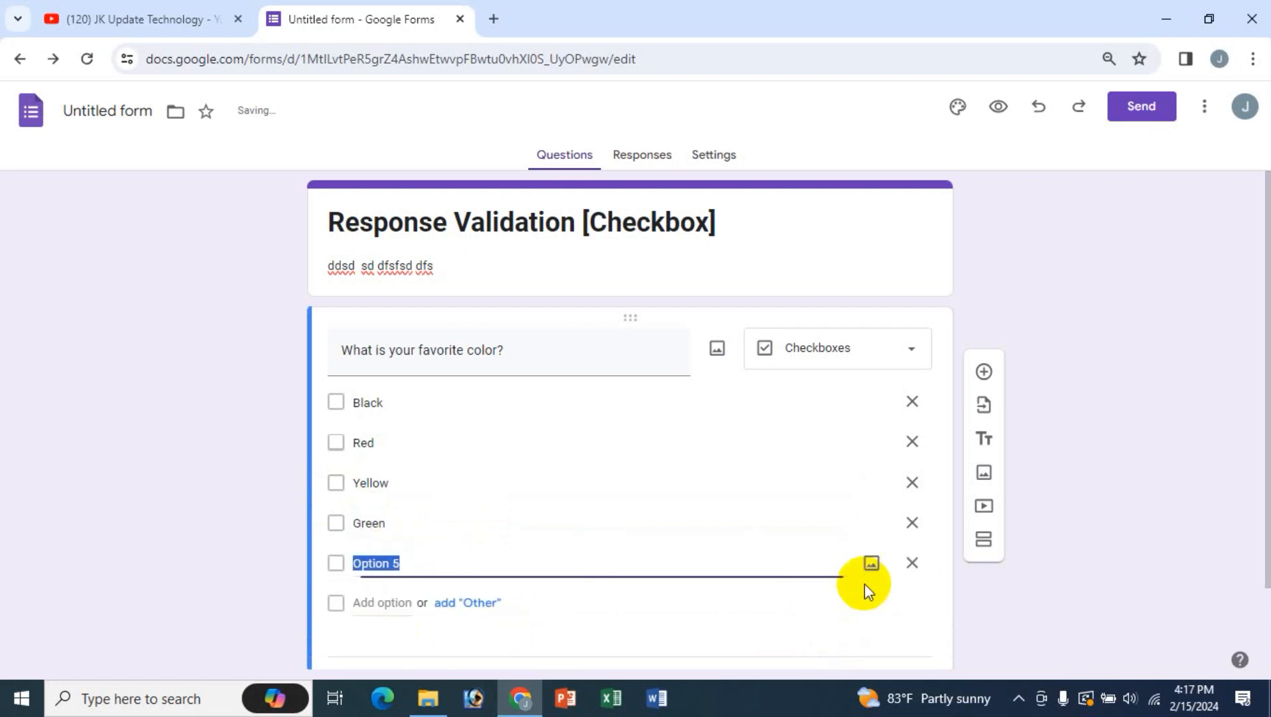
type("Pink")
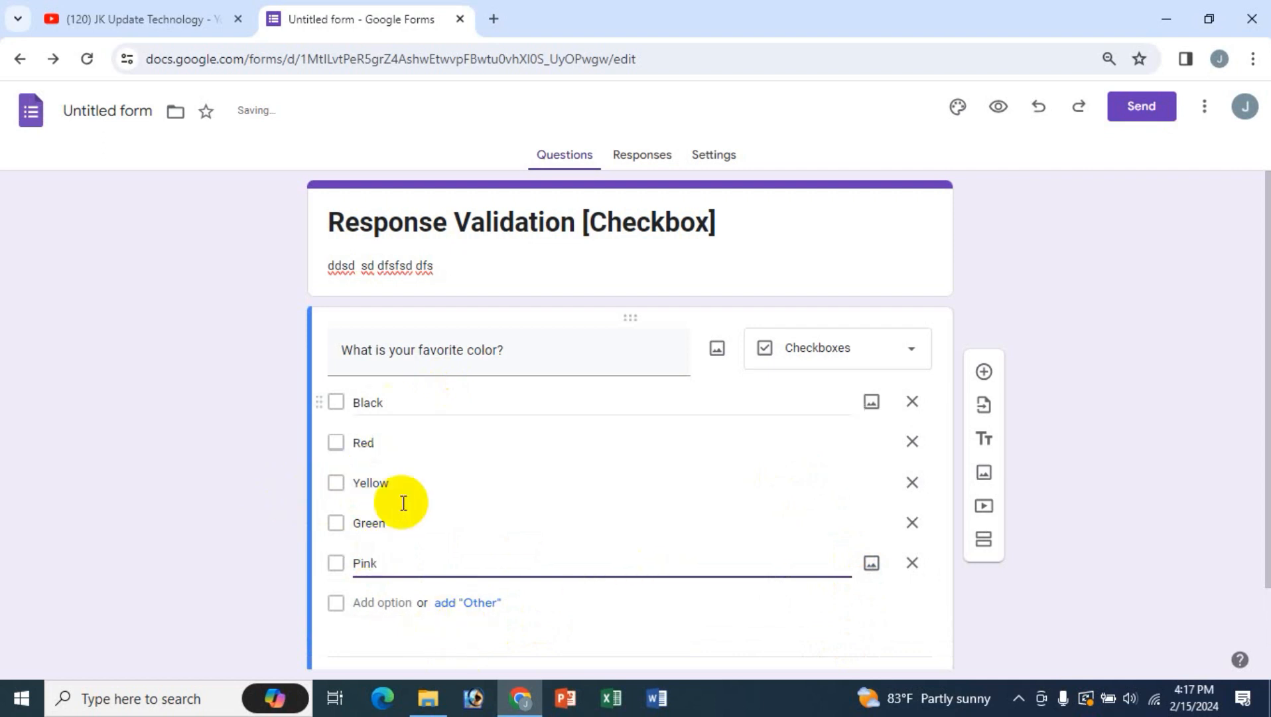
Step: Preview the form and tick all five colors, Black, Red, Yellow, Green and Pink, to test unrestricted selection
left_click(546, 359)
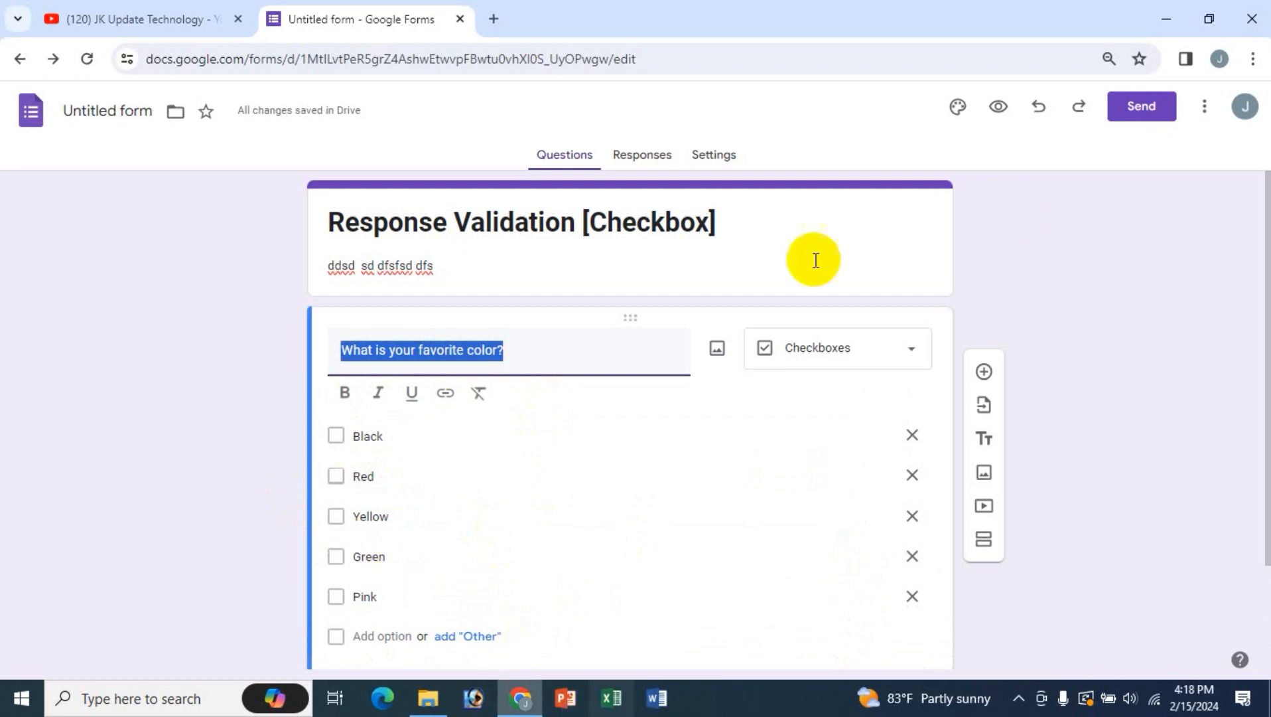
left_click(999, 109)
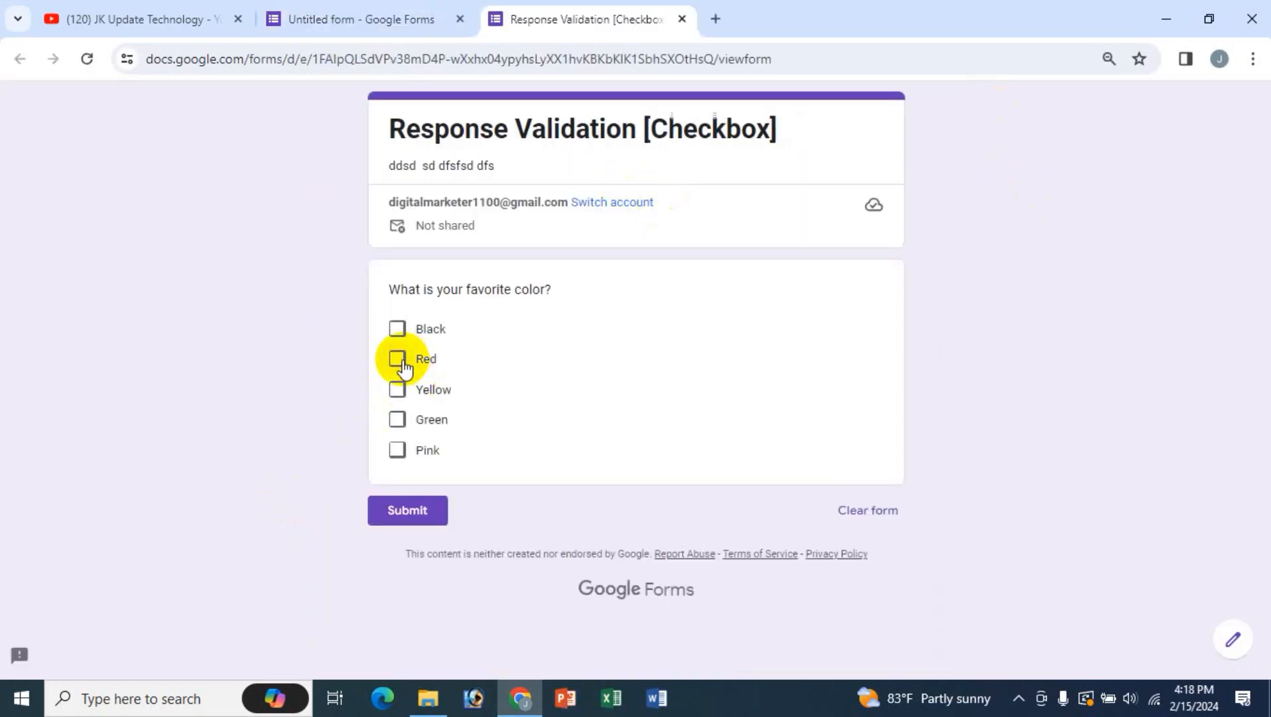
left_click(400, 332)
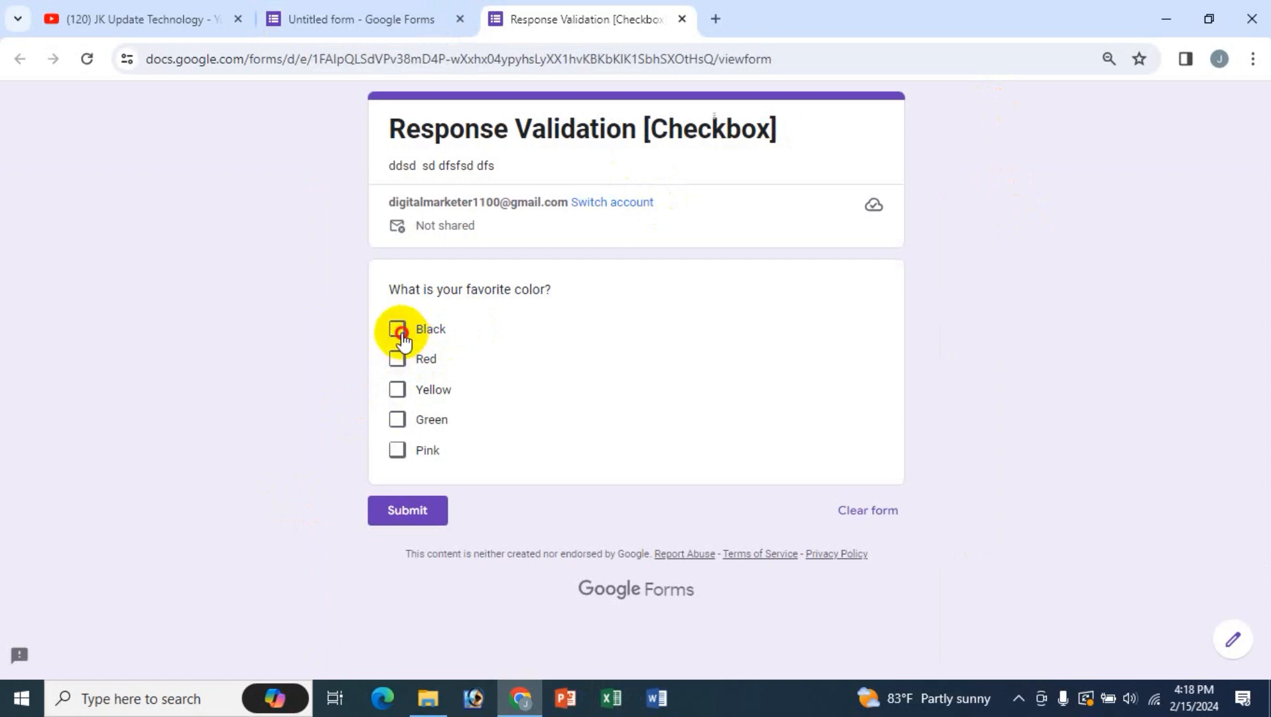
left_click(399, 399)
left_click(398, 419)
left_click(397, 451)
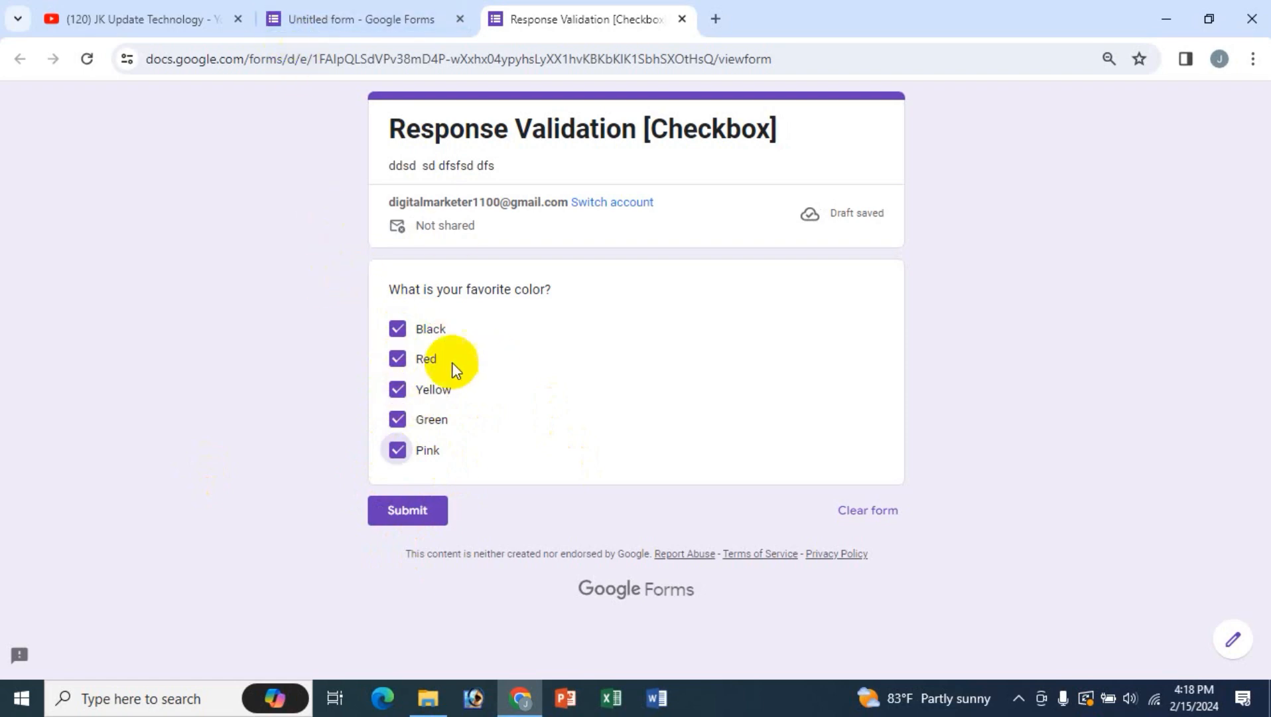
Step: Return to the form editor and turn on response validation for the favorite color question
left_click(369, 21)
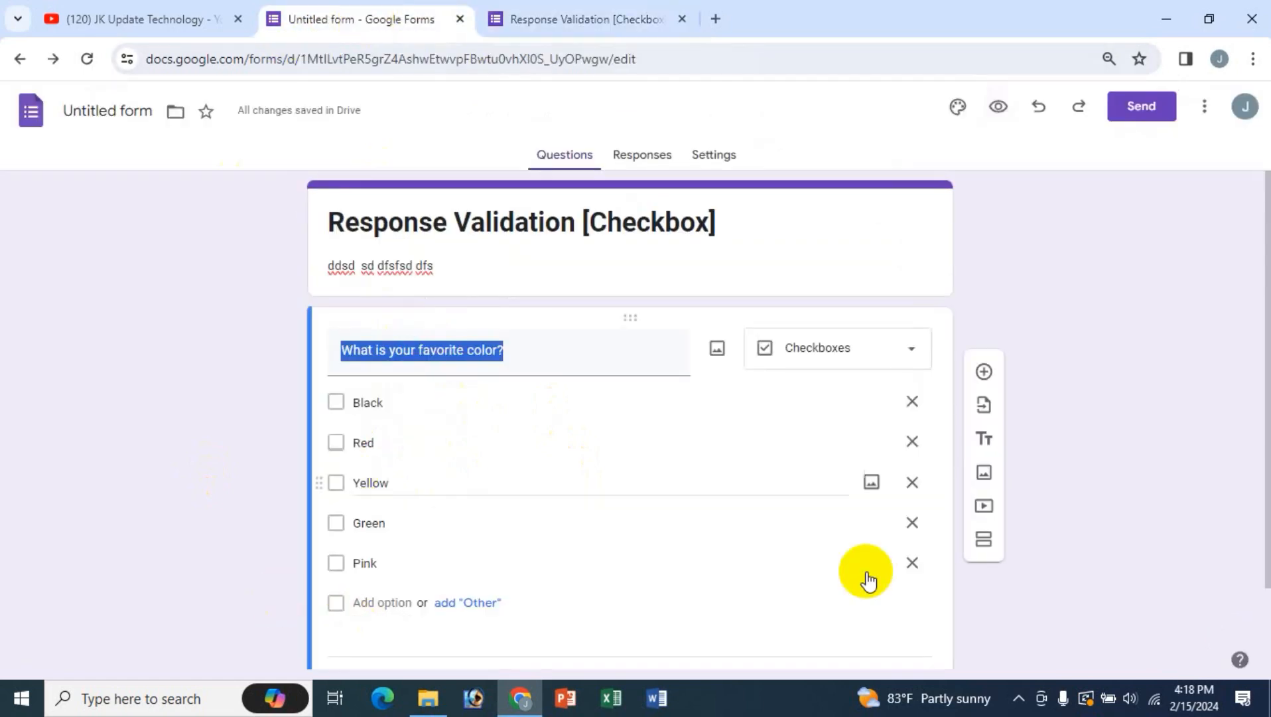
scroll(1260, 495, "down", 2)
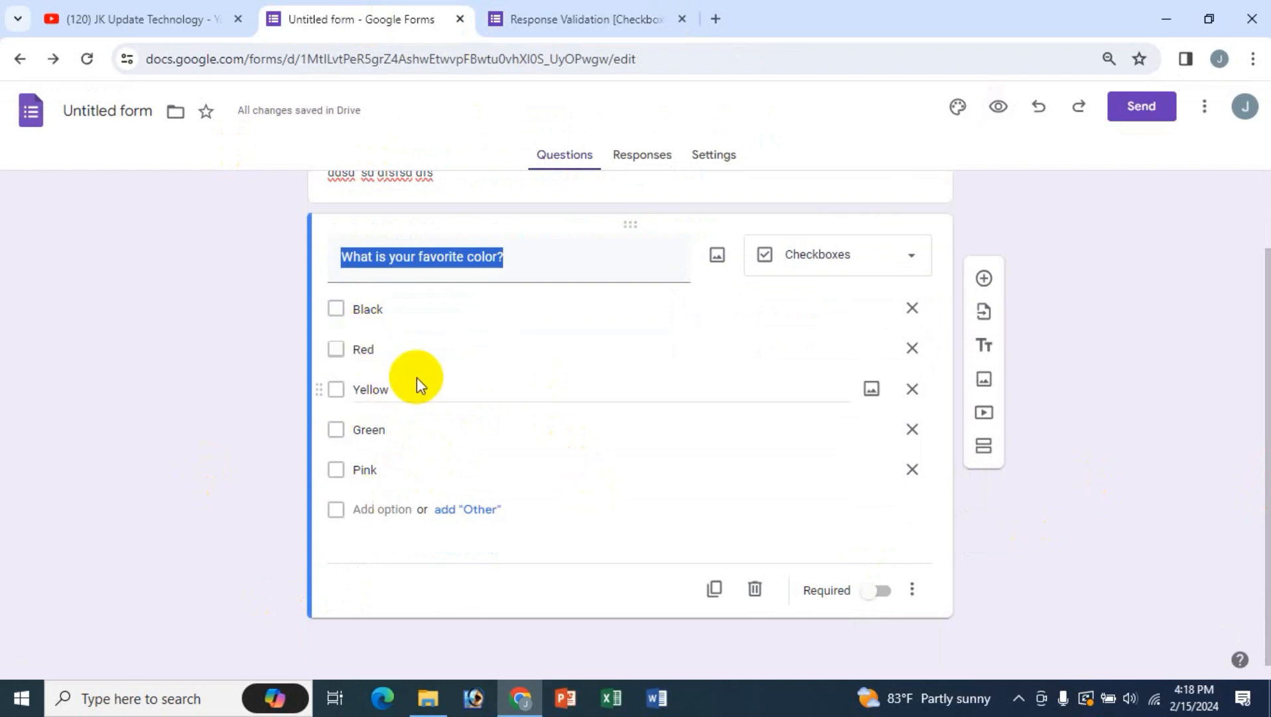
left_click(915, 592)
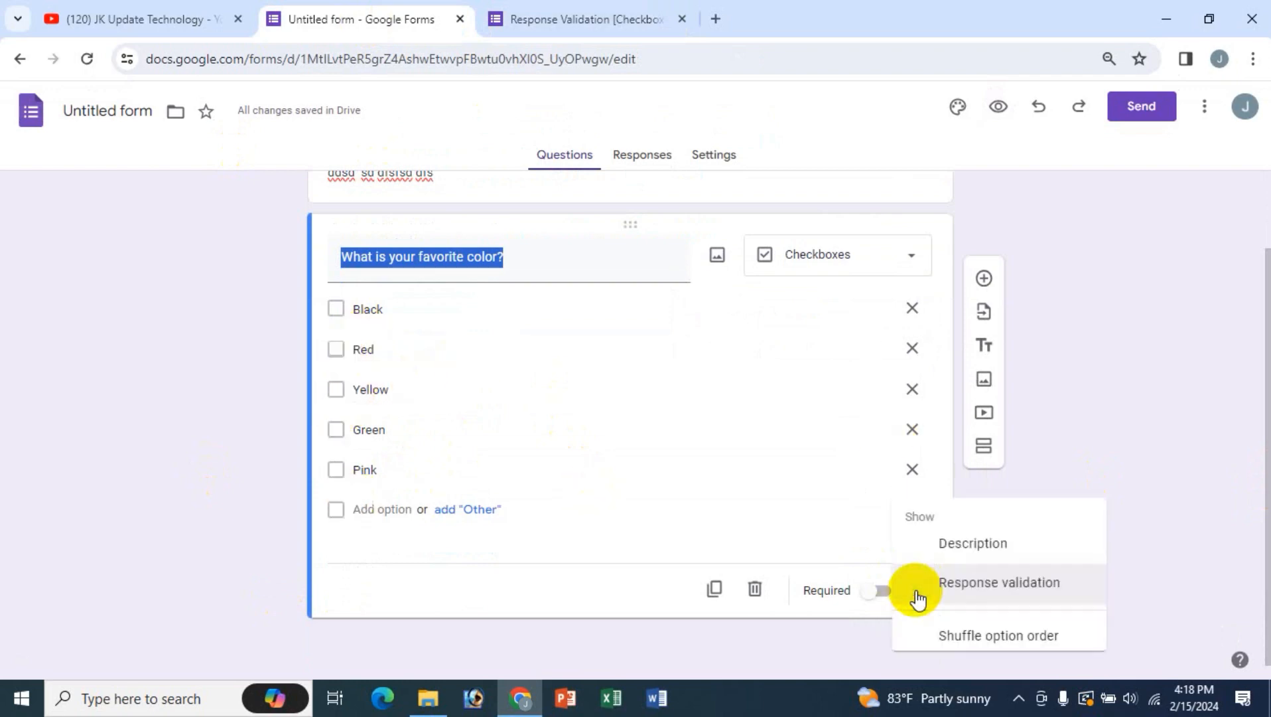
left_click(984, 575)
scroll(248, 574, "down", 1)
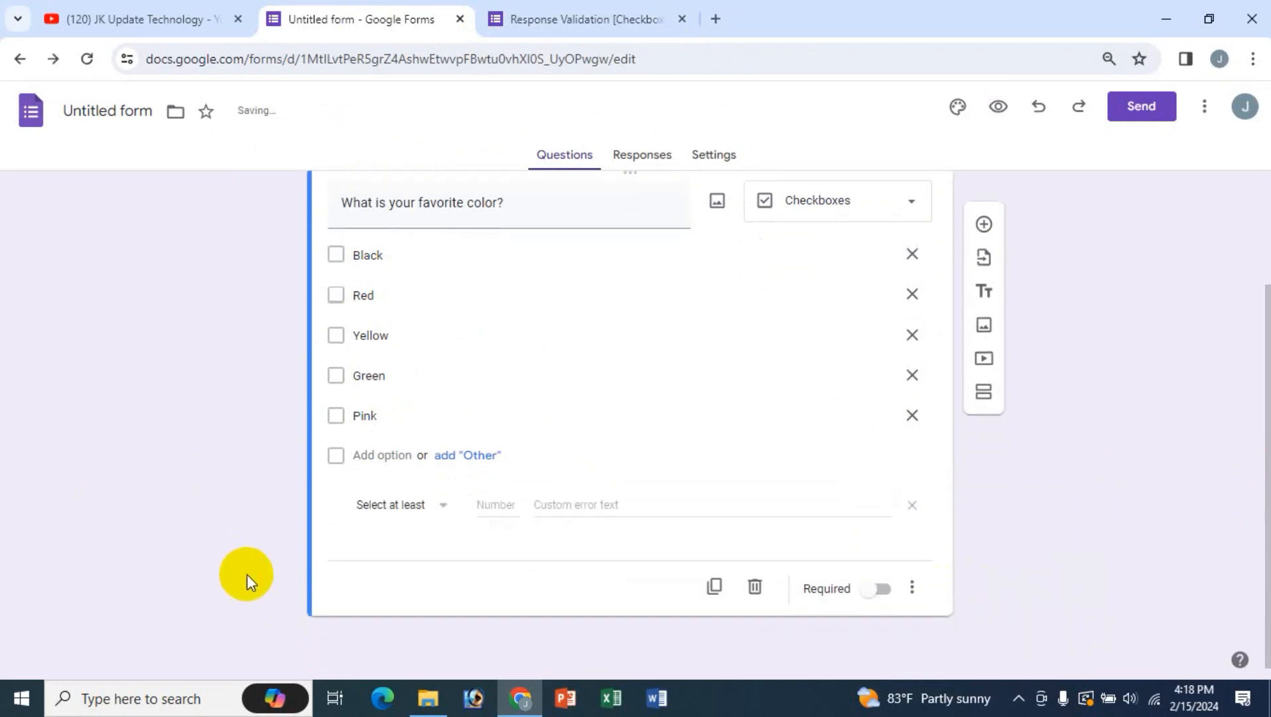
Step: Set the validation rule to Select at least 2, with the custom error text "wrong answer"
left_click(438, 516)
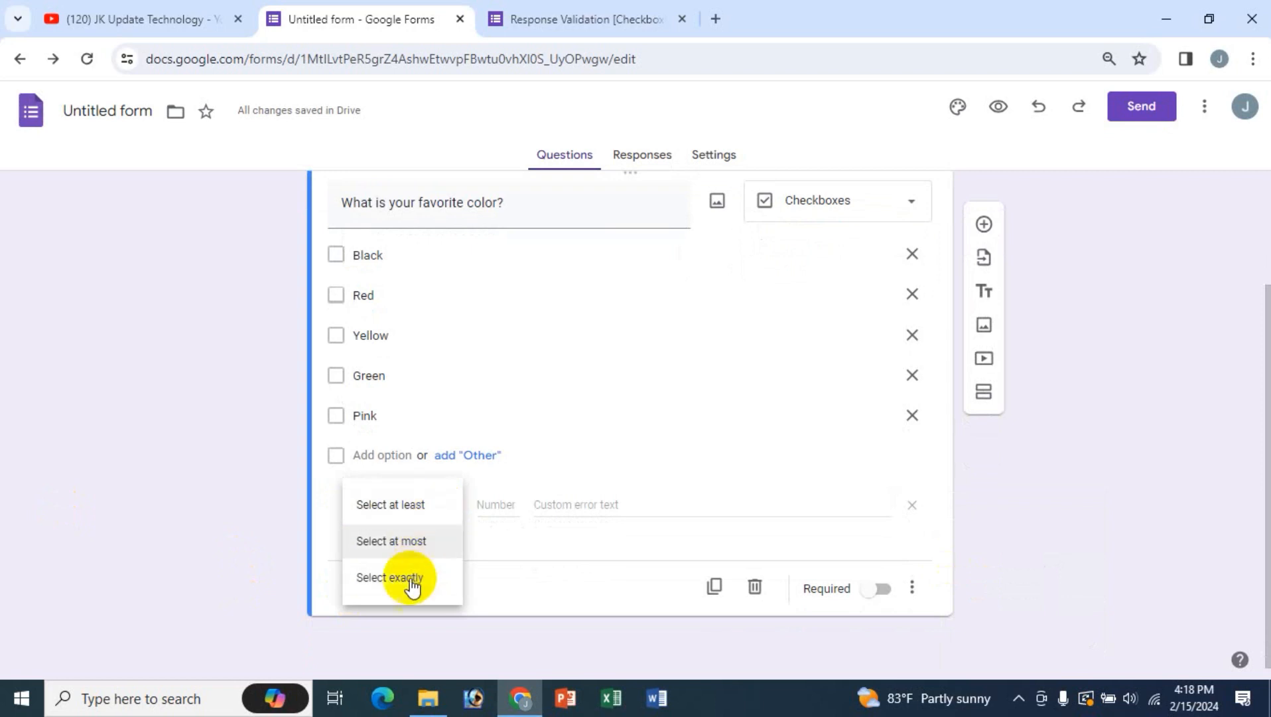
left_click(426, 512)
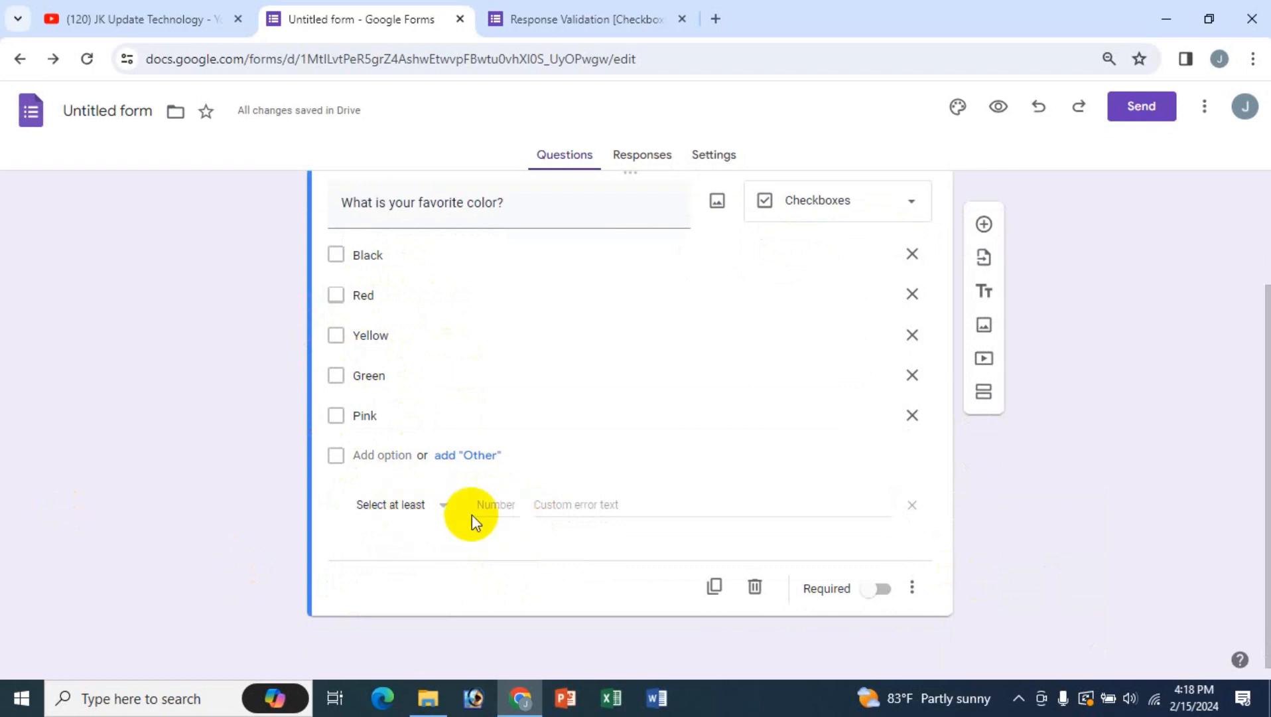
left_click(509, 507)
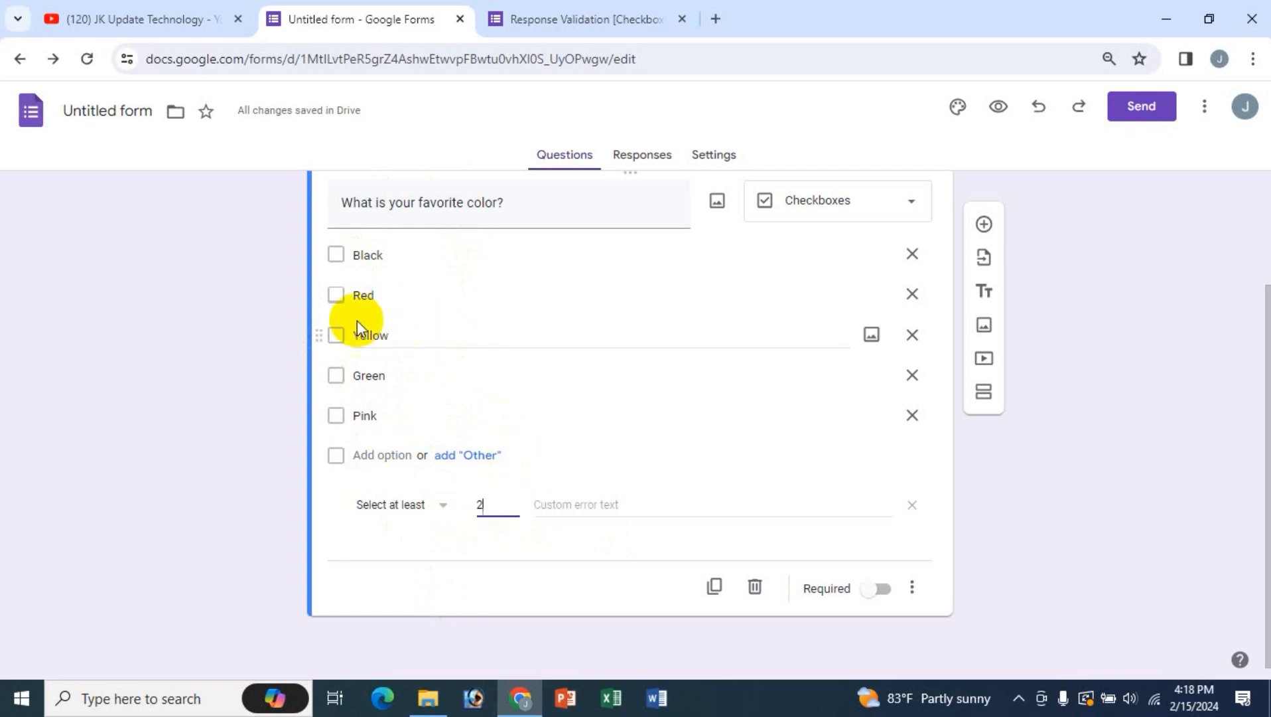
left_click(571, 506)
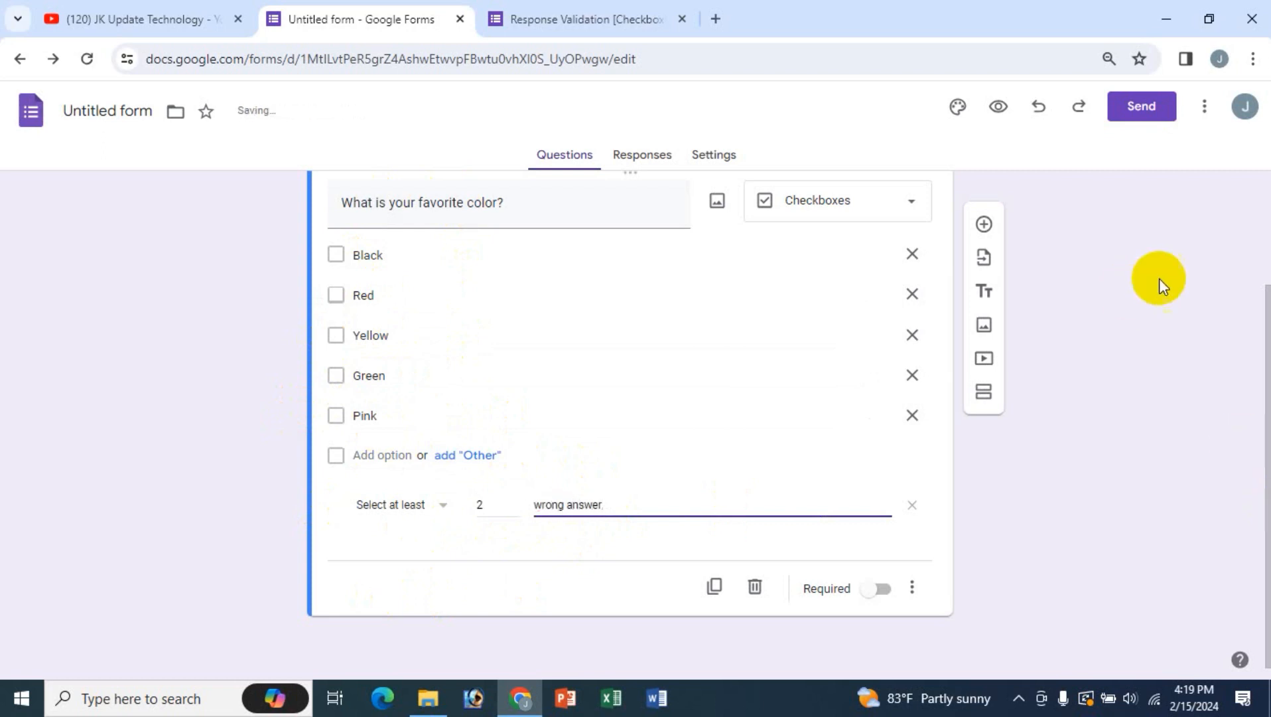
left_click(484, 562)
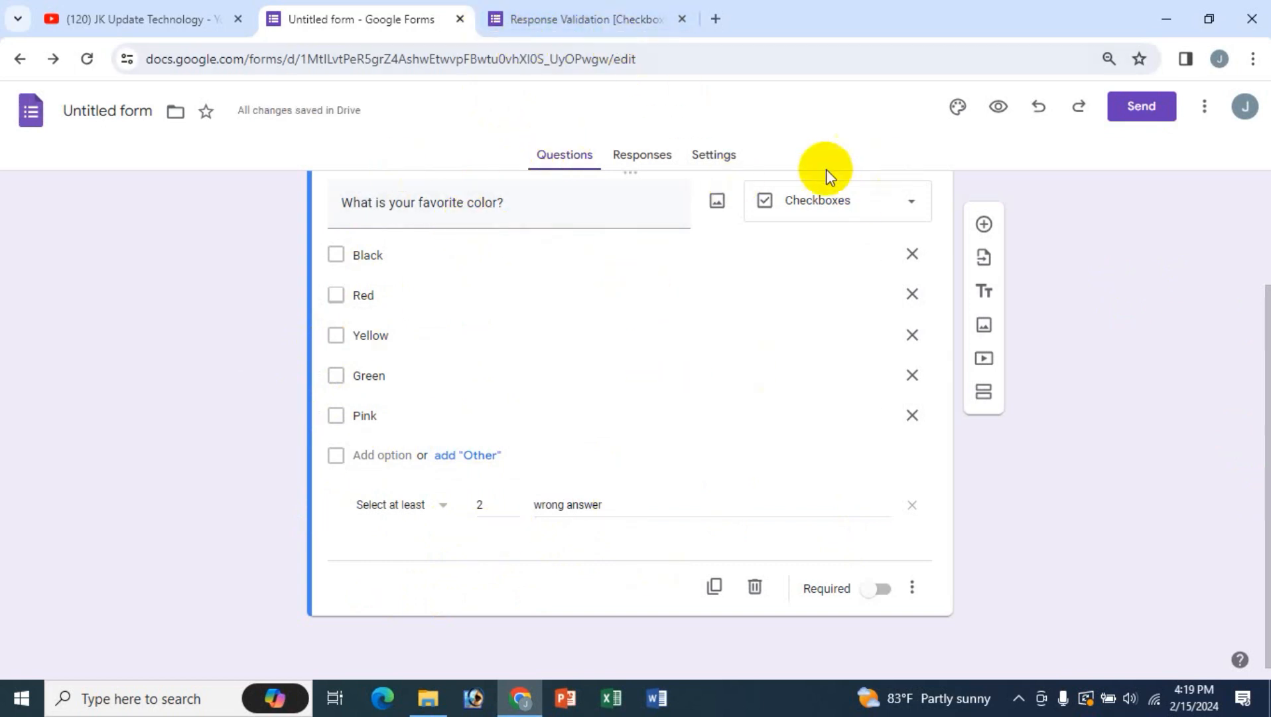
Step: Reload the form preview and untick Pink, Green, Yellow and Red to test the rule with only Black selected
left_click(597, 19)
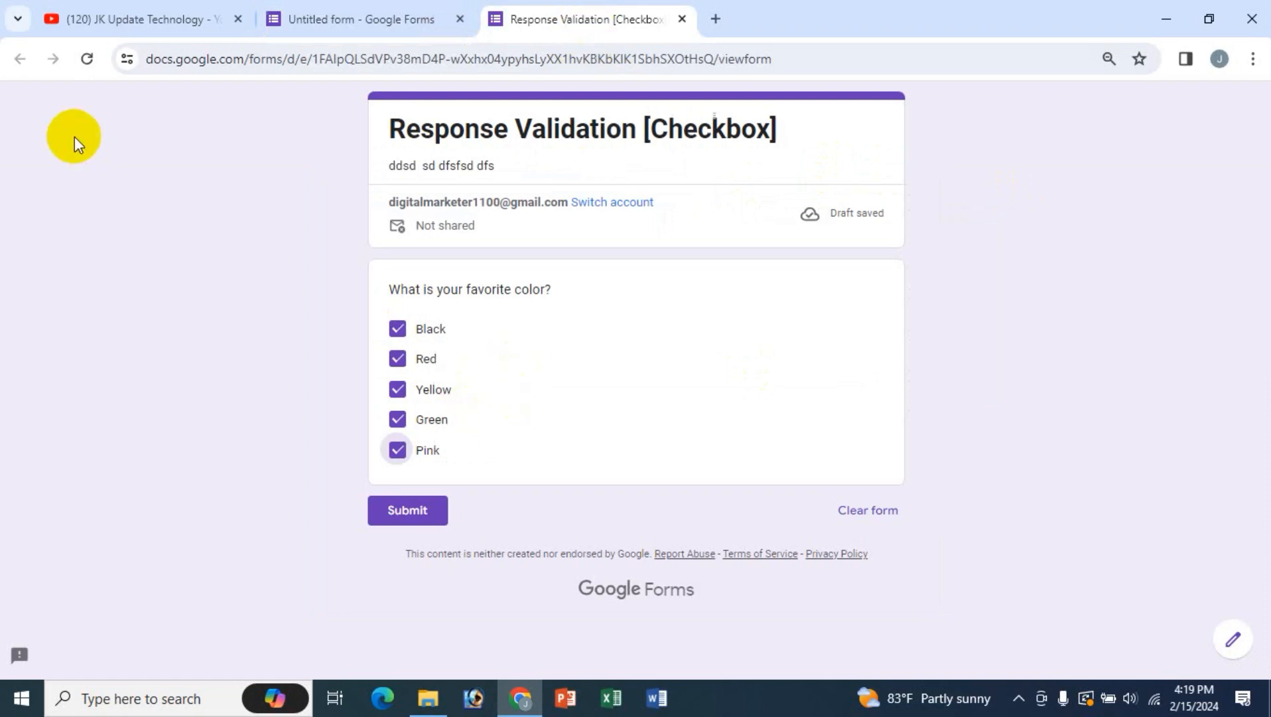
left_click(294, 19)
left_click(590, 17)
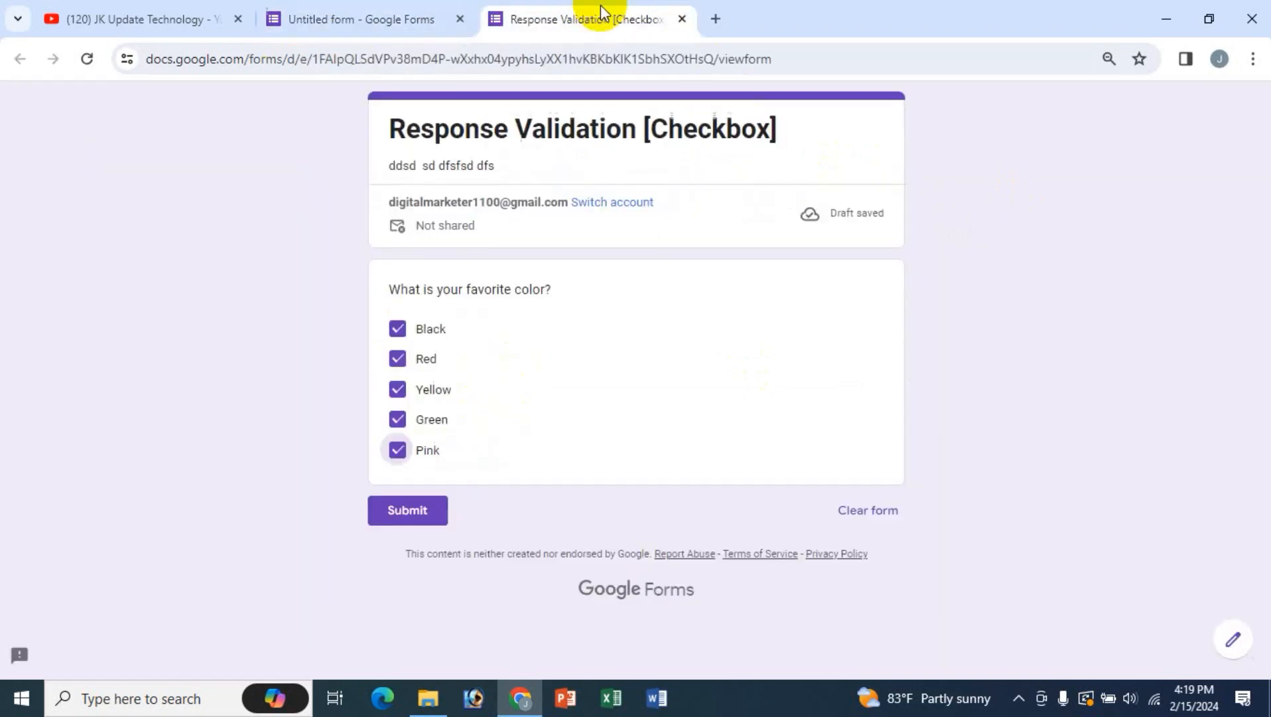
left_click(86, 57)
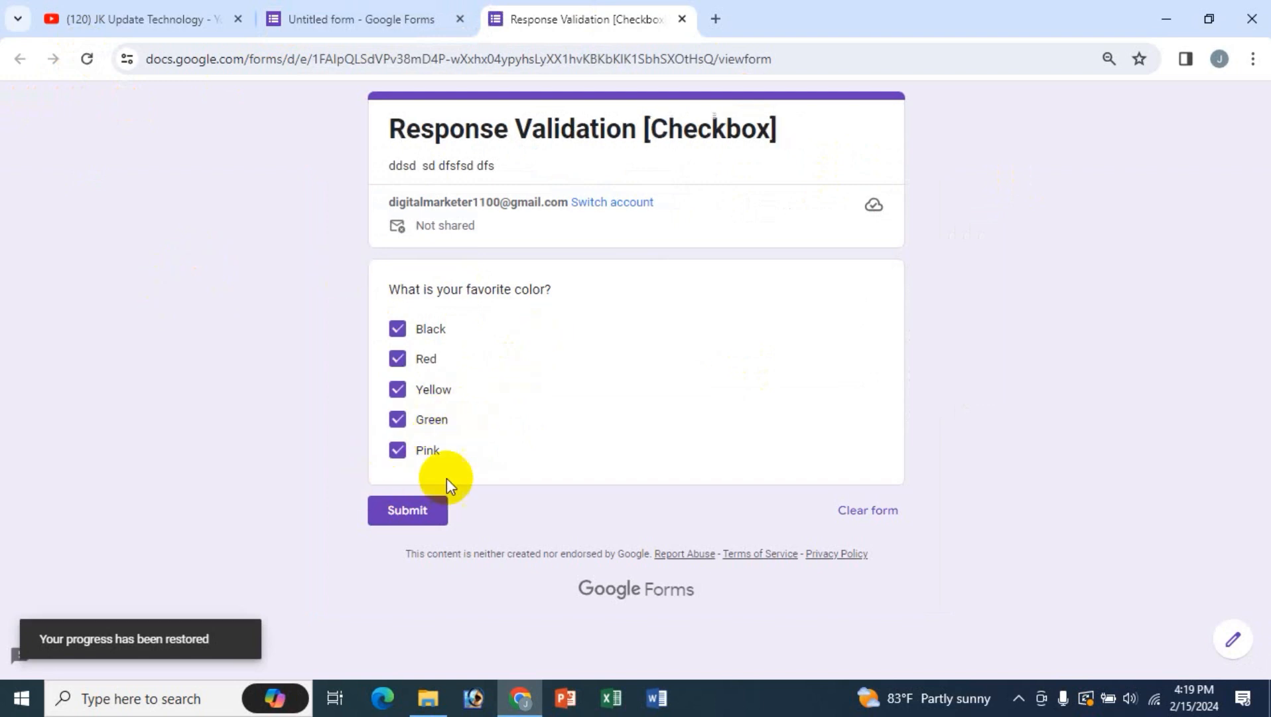
left_click(397, 451)
left_click(397, 419)
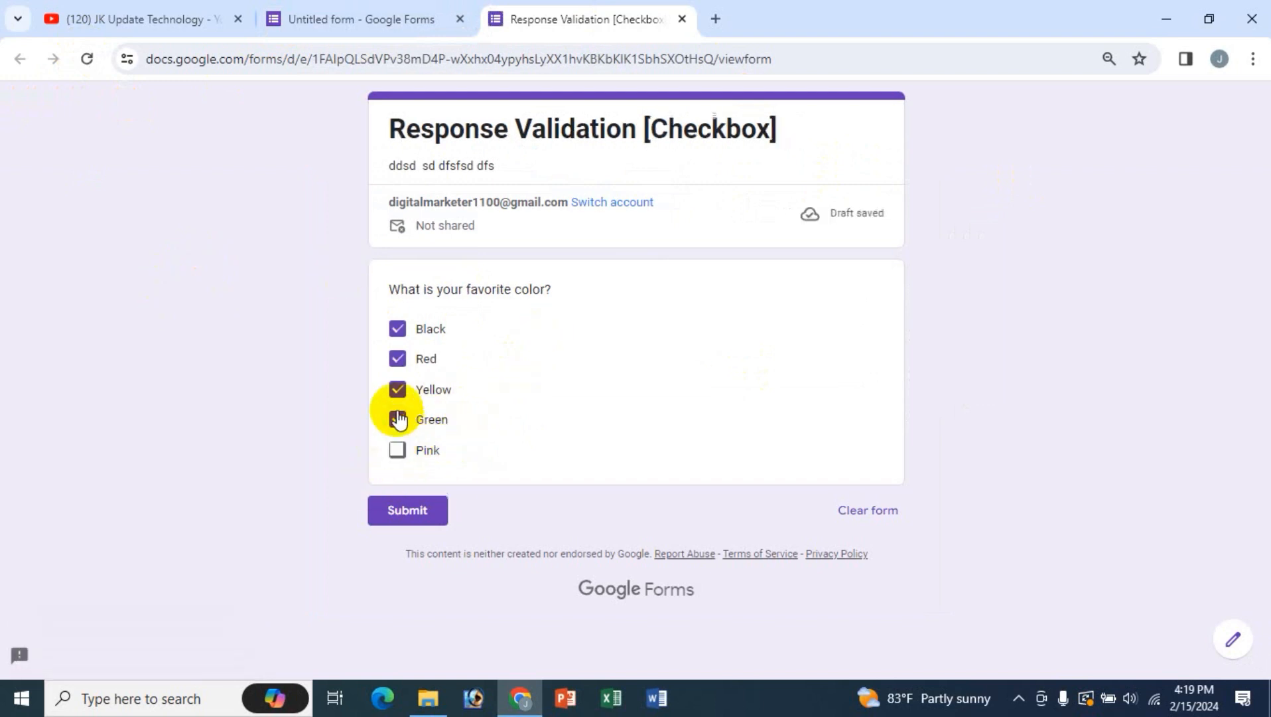
left_click(397, 390)
left_click(397, 360)
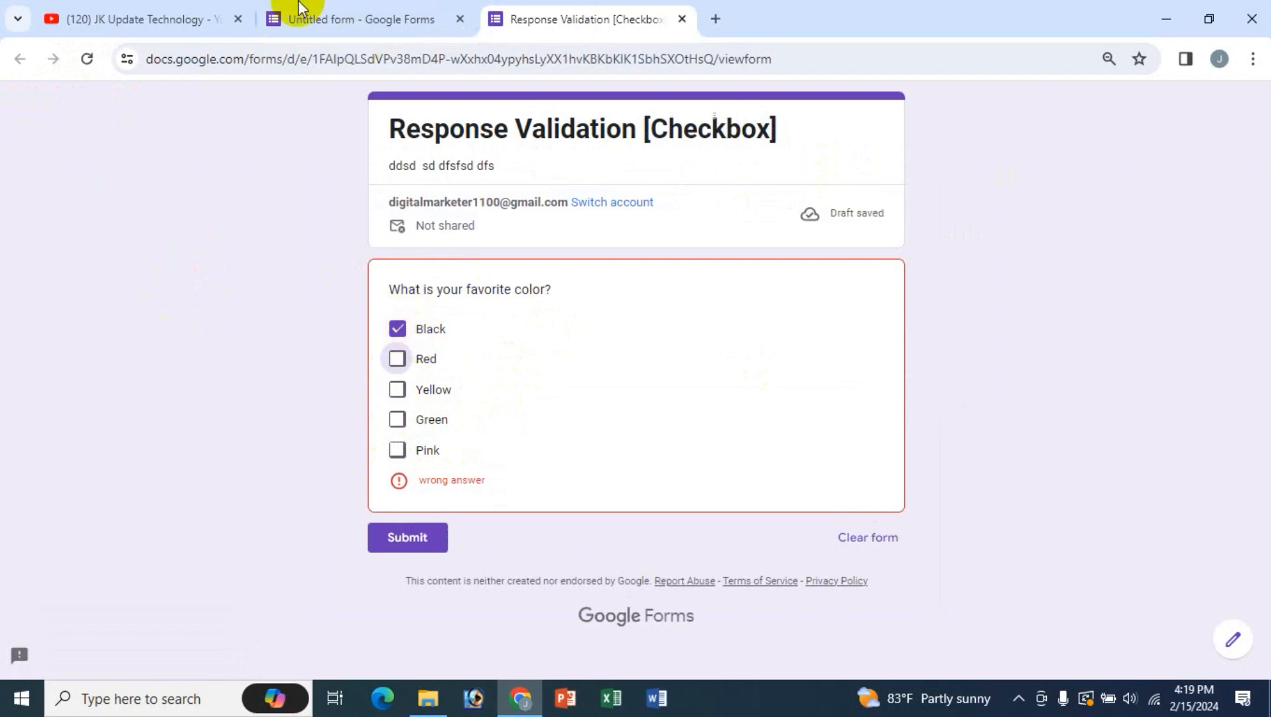
Step: Review the validation rule in the editor and retest the preview by clearing Black and ticking every color from Pink up to Black
left_click(322, 13)
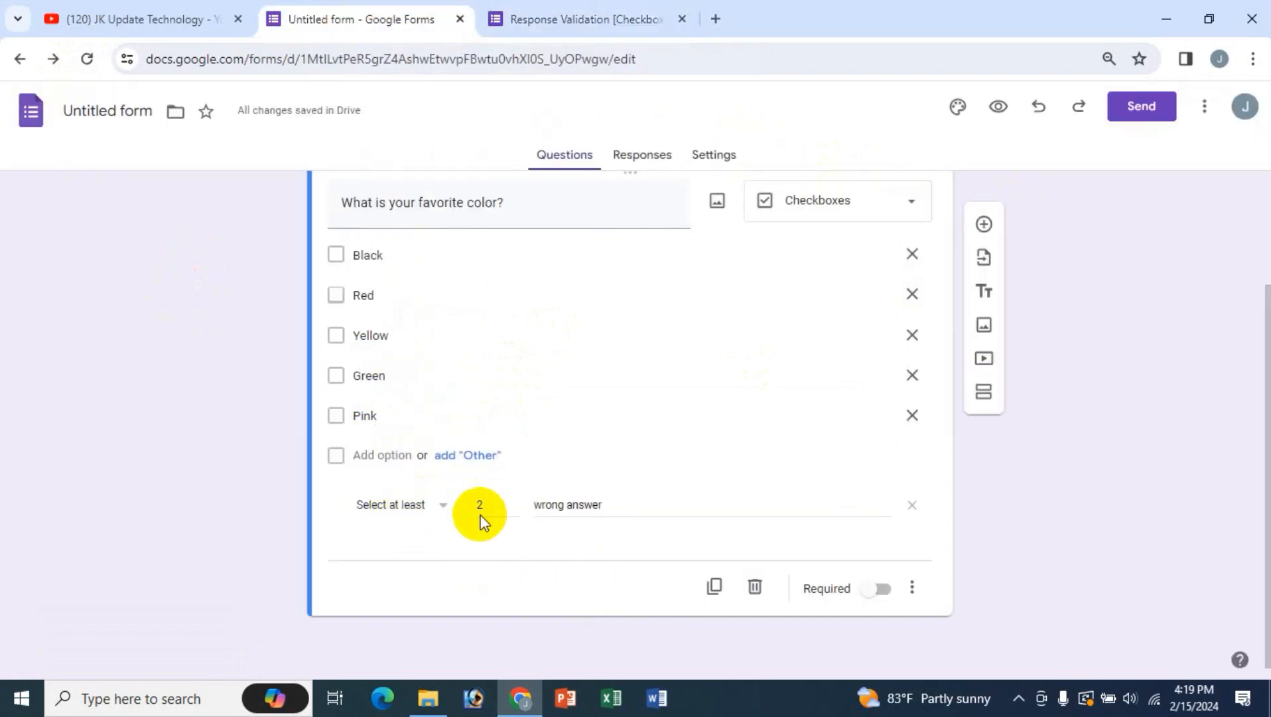
left_click(574, 18)
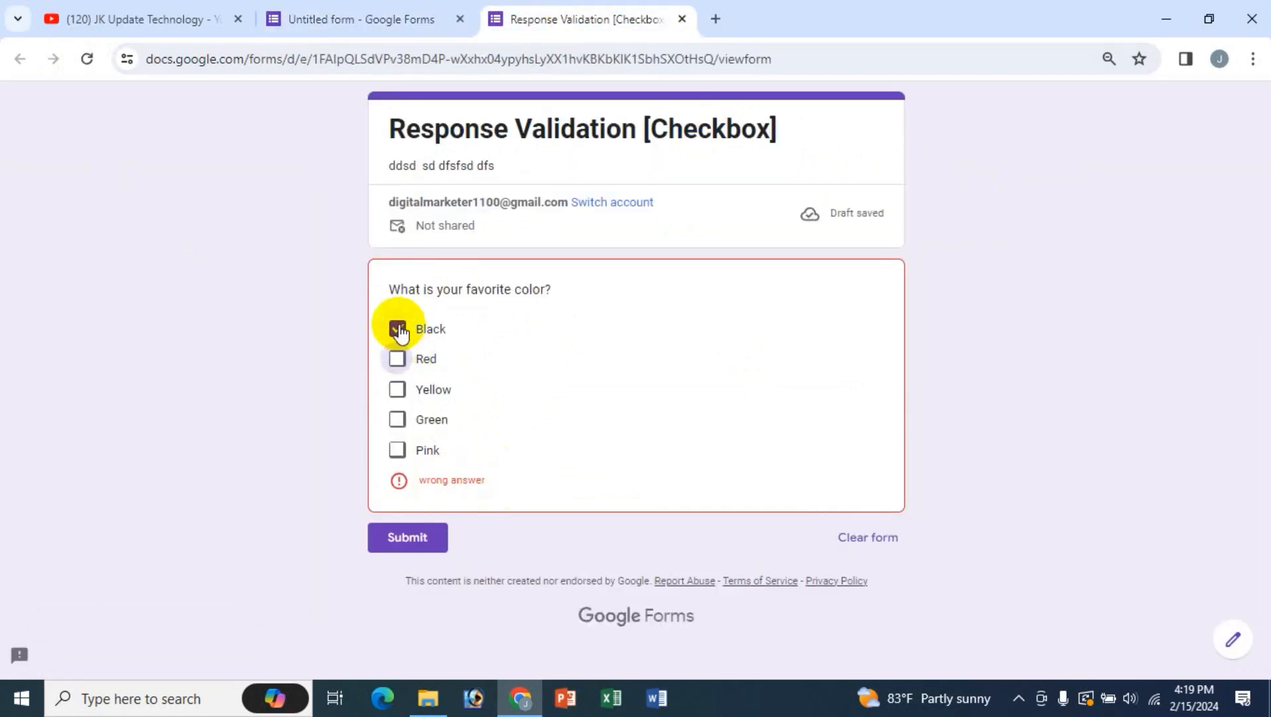
left_click(398, 329)
left_click(402, 454)
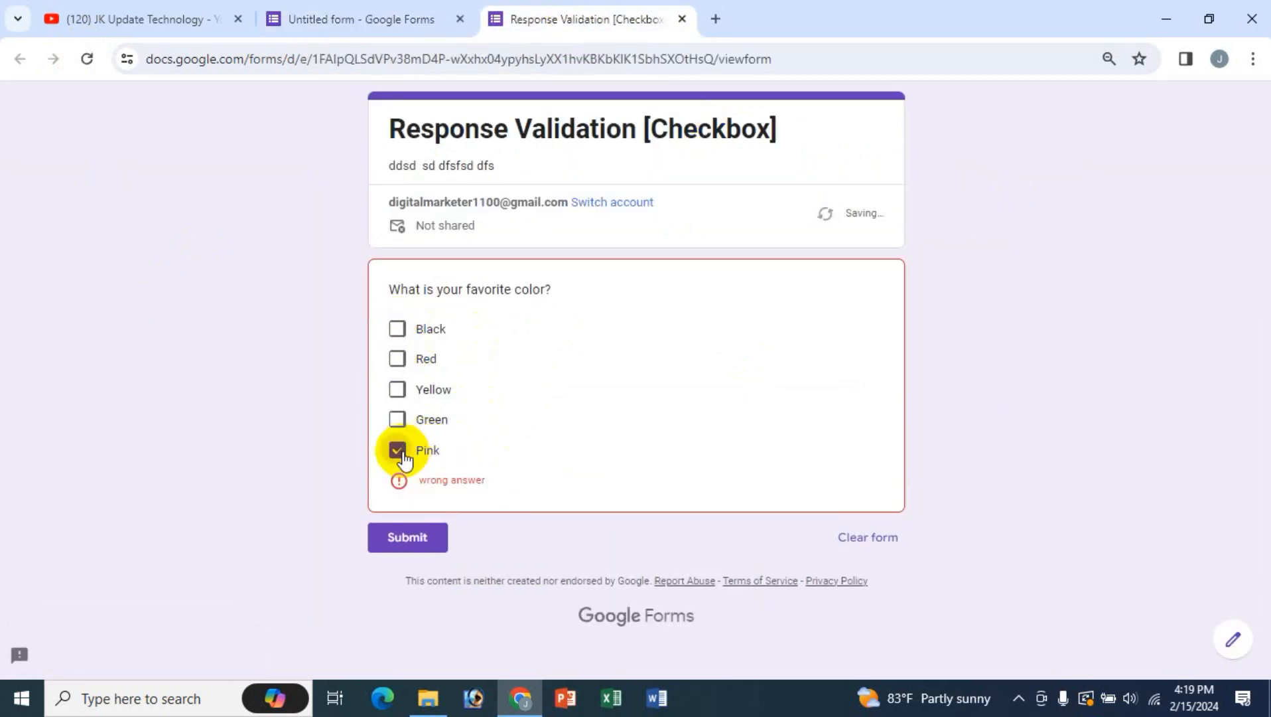
left_click(396, 420)
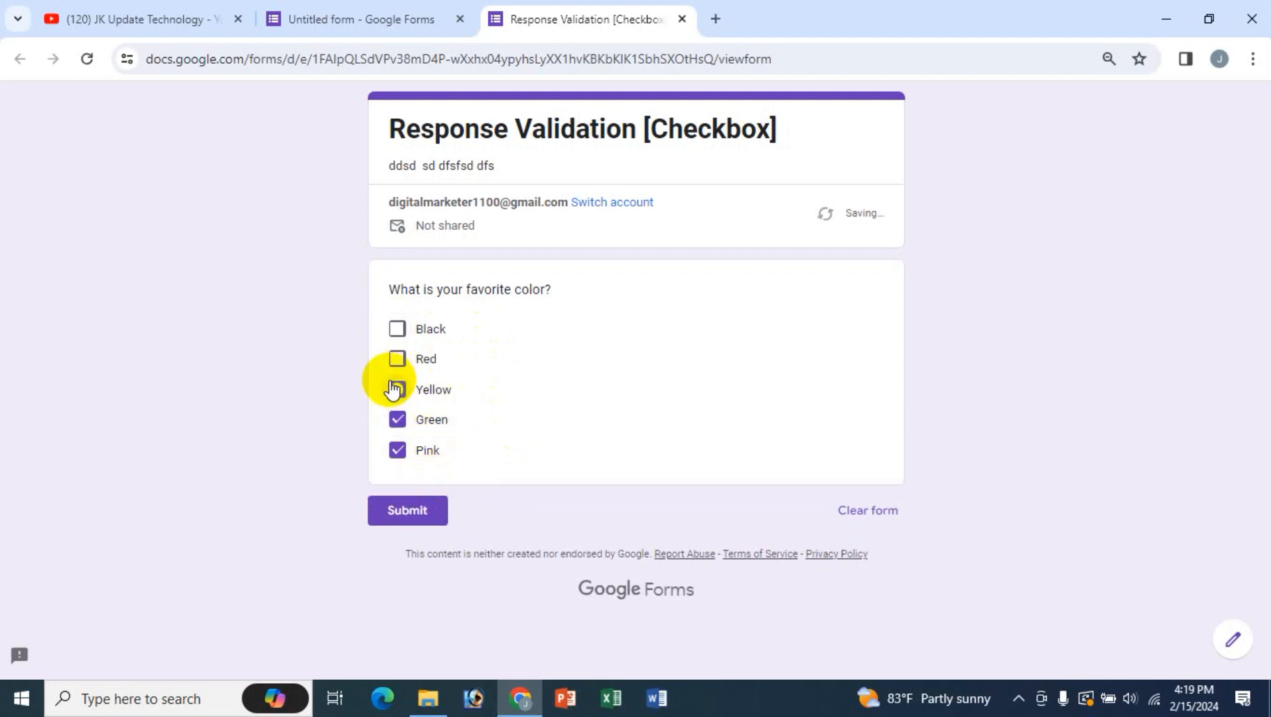
left_click(396, 389)
left_click(399, 358)
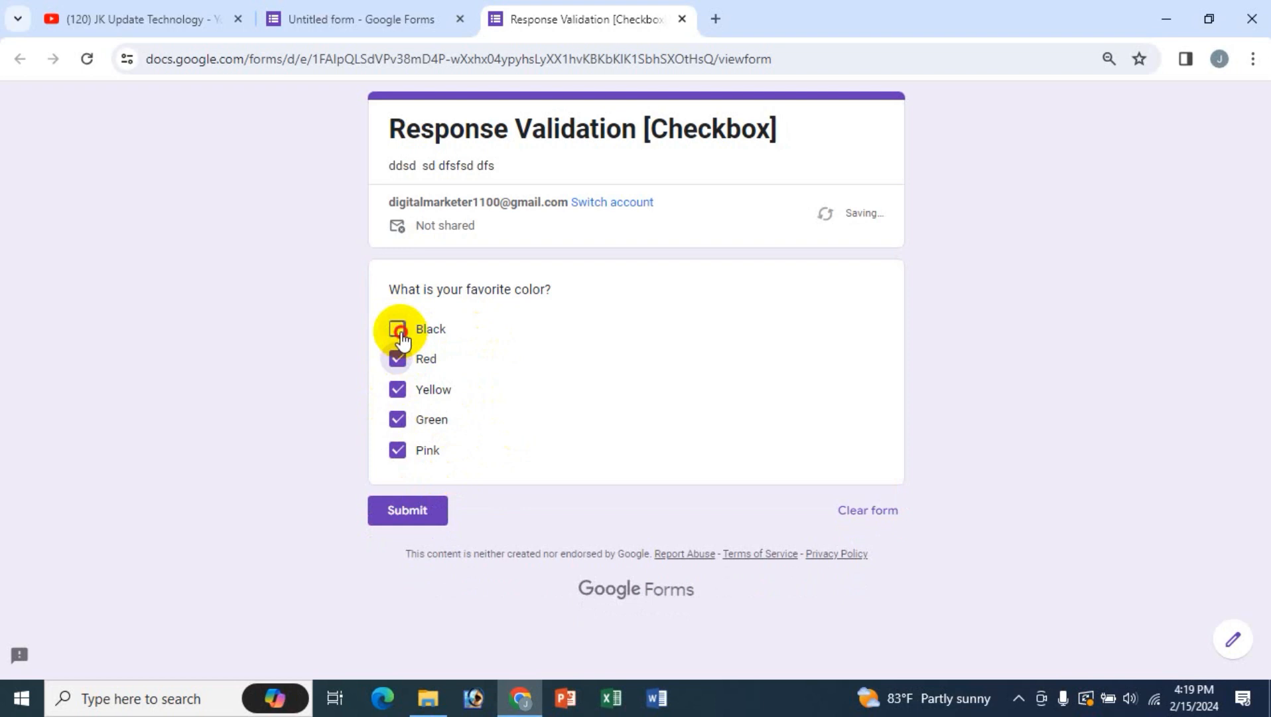
left_click(398, 332)
Step: Untick Pink, Green, Yellow and Red again in the preview, leaving only Black, and go back to the form editor
left_click(399, 453)
left_click(399, 421)
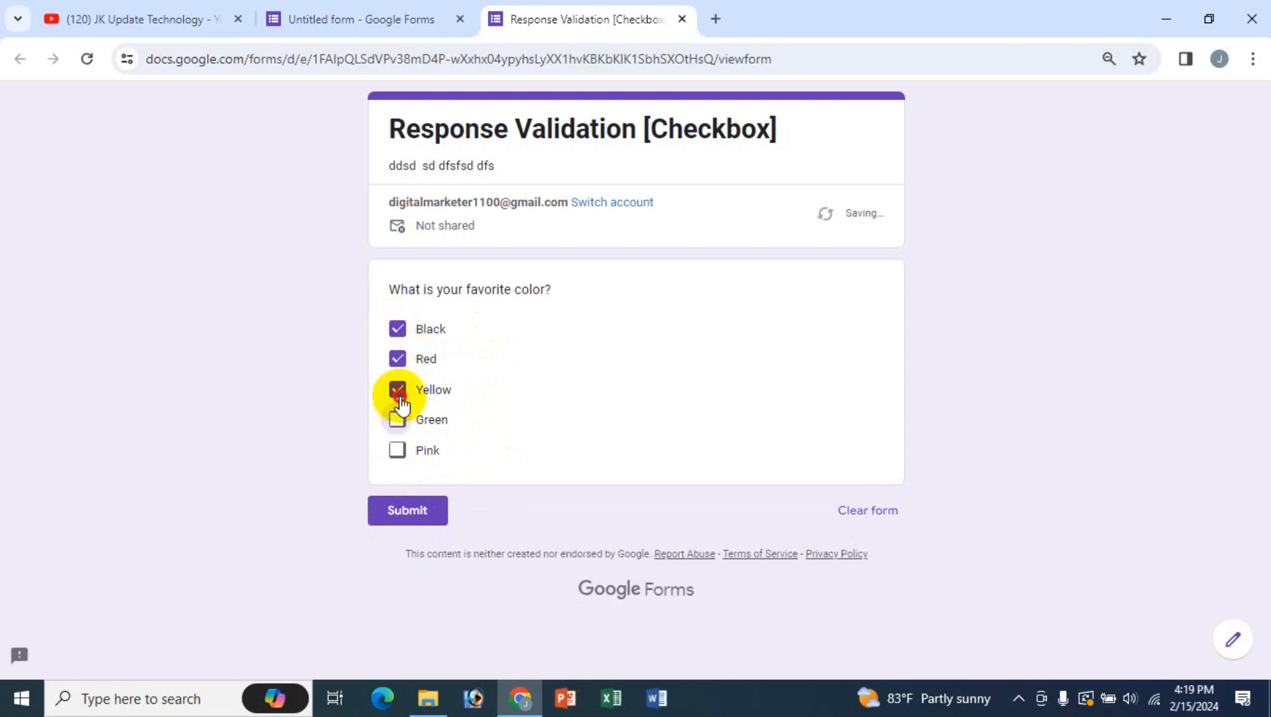
left_click(398, 390)
left_click(397, 358)
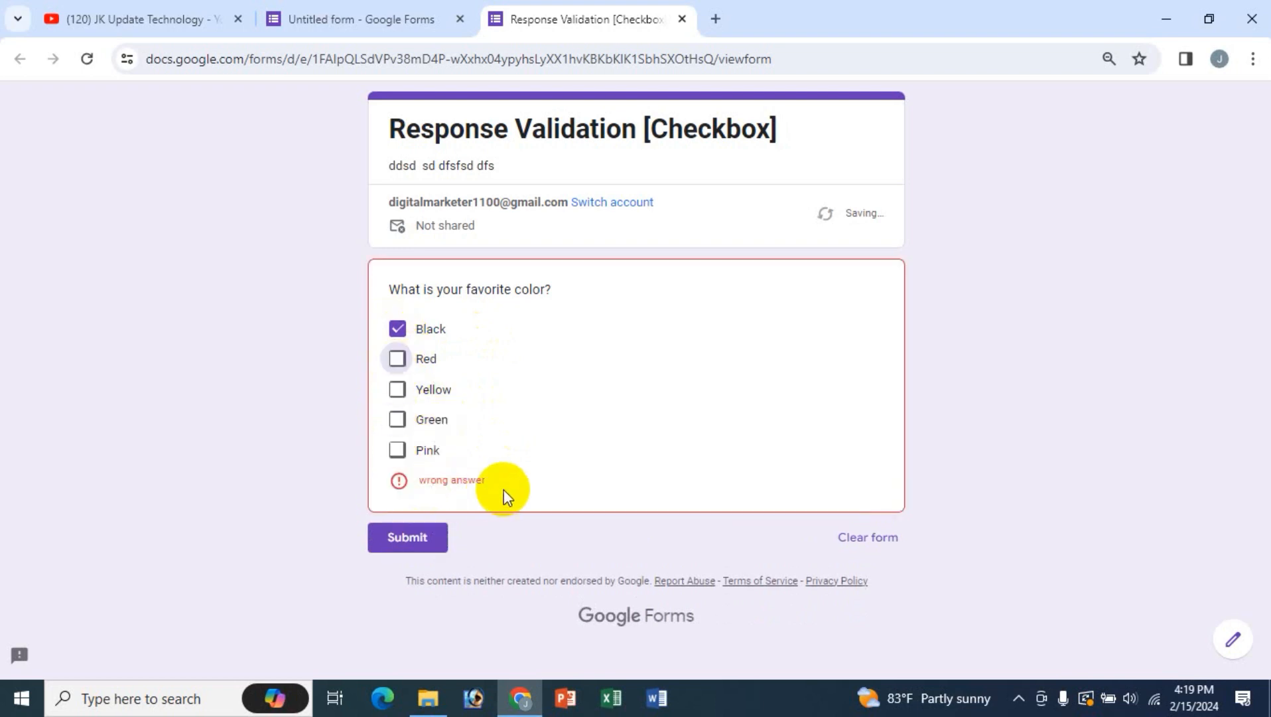
left_click(322, 13)
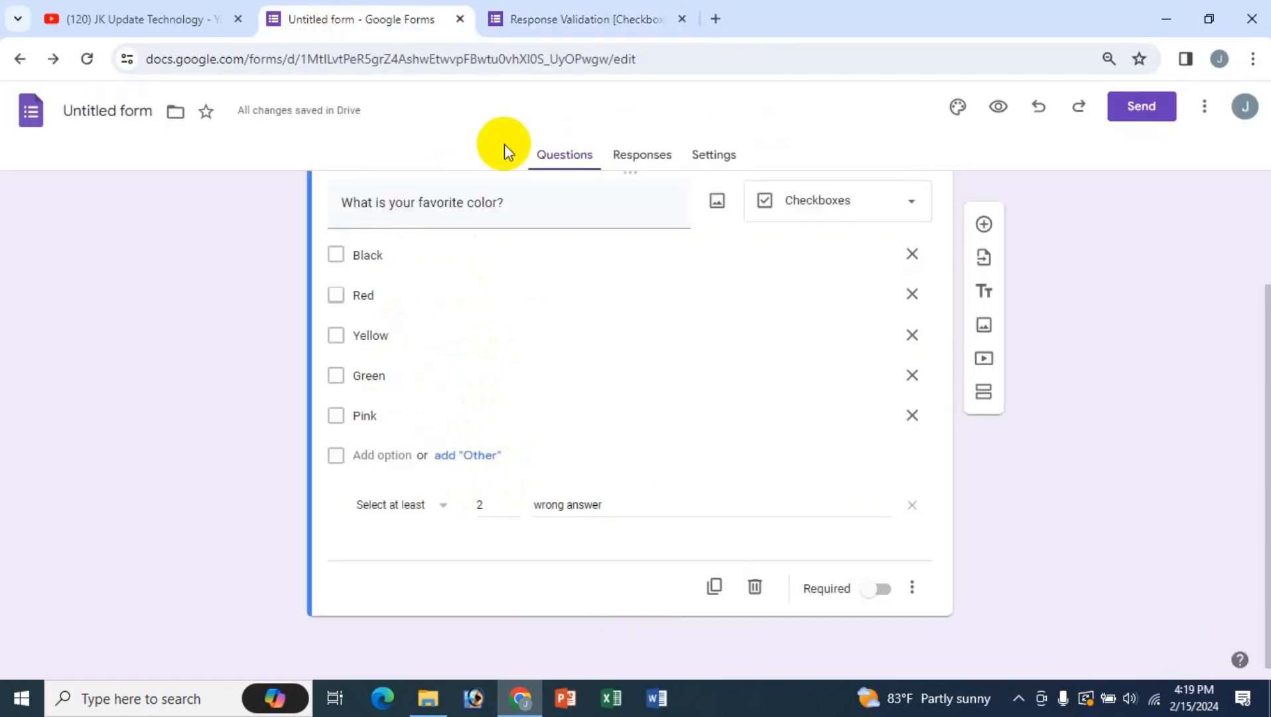
Step: Change the favorite color question's validation rule to Select at most 3
left_click(428, 512)
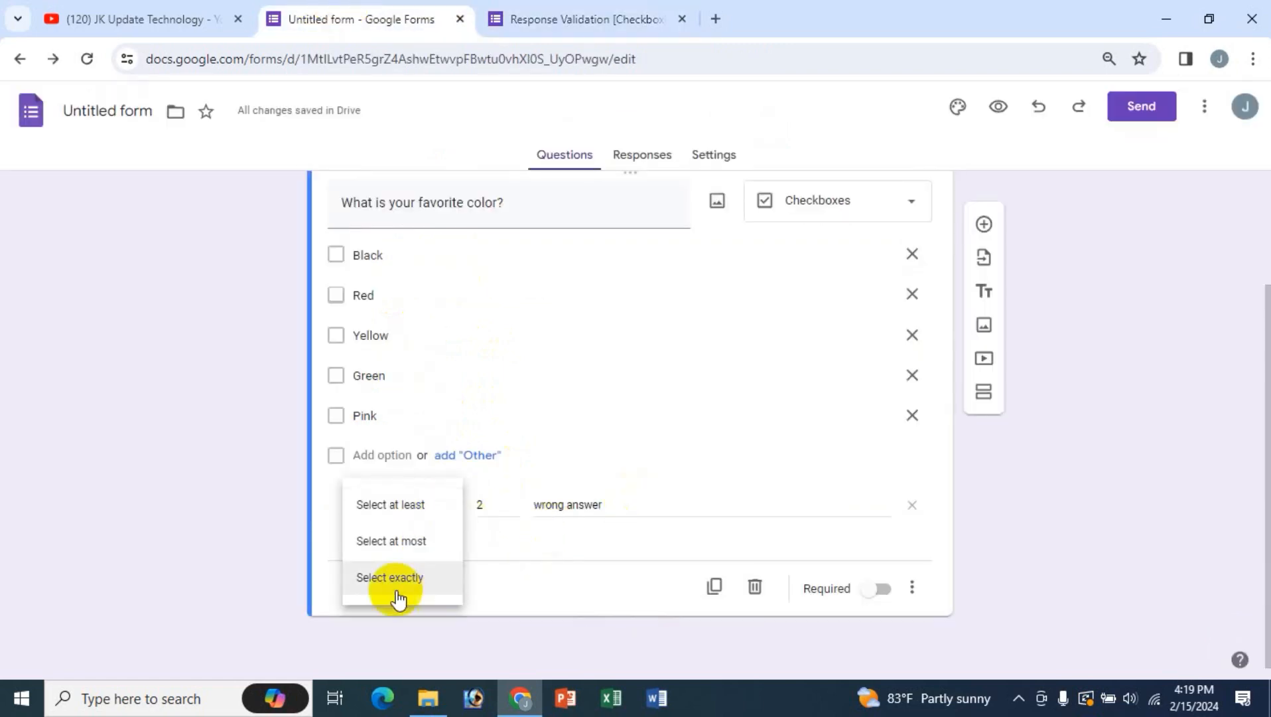
left_click(425, 548)
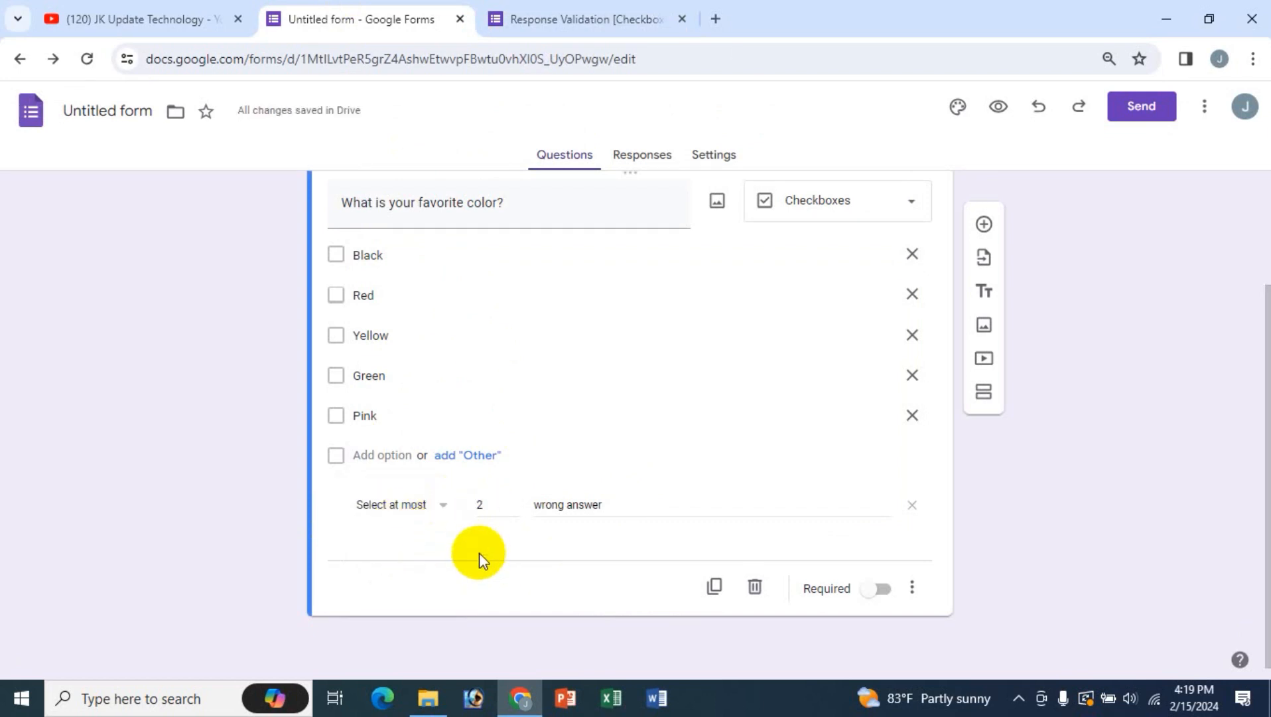
double_click(483, 504)
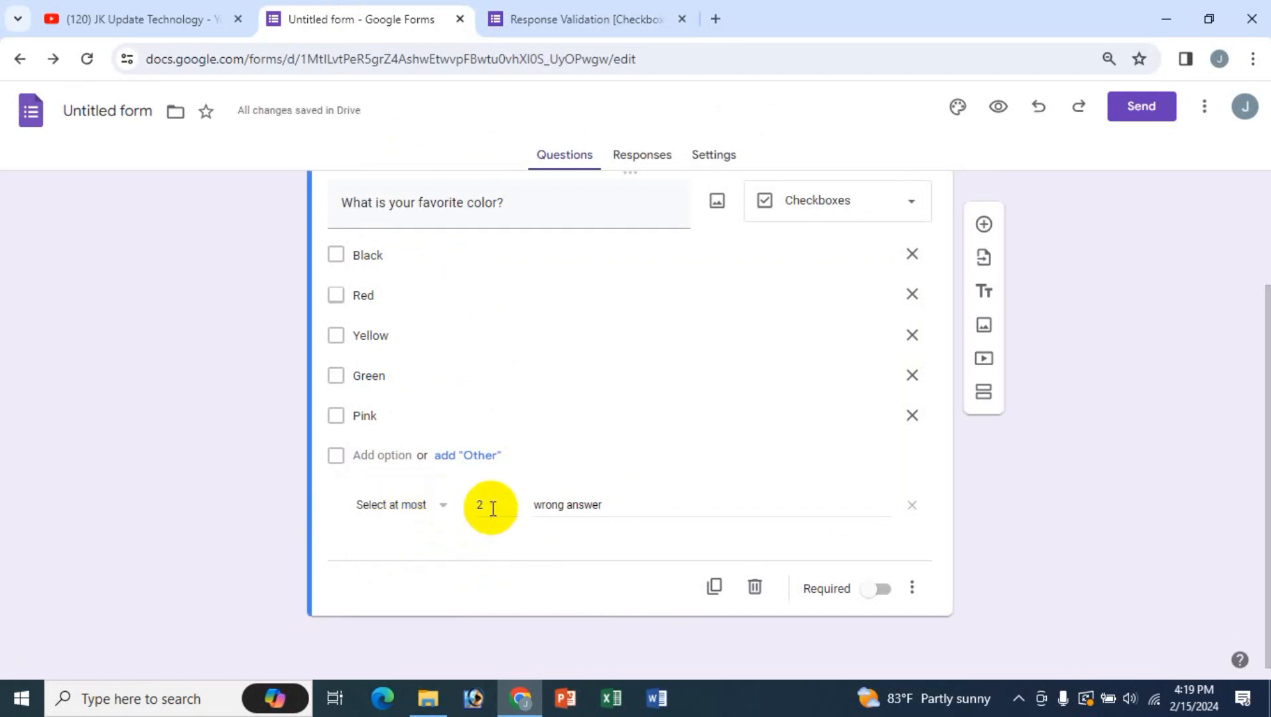
left_click(491, 574)
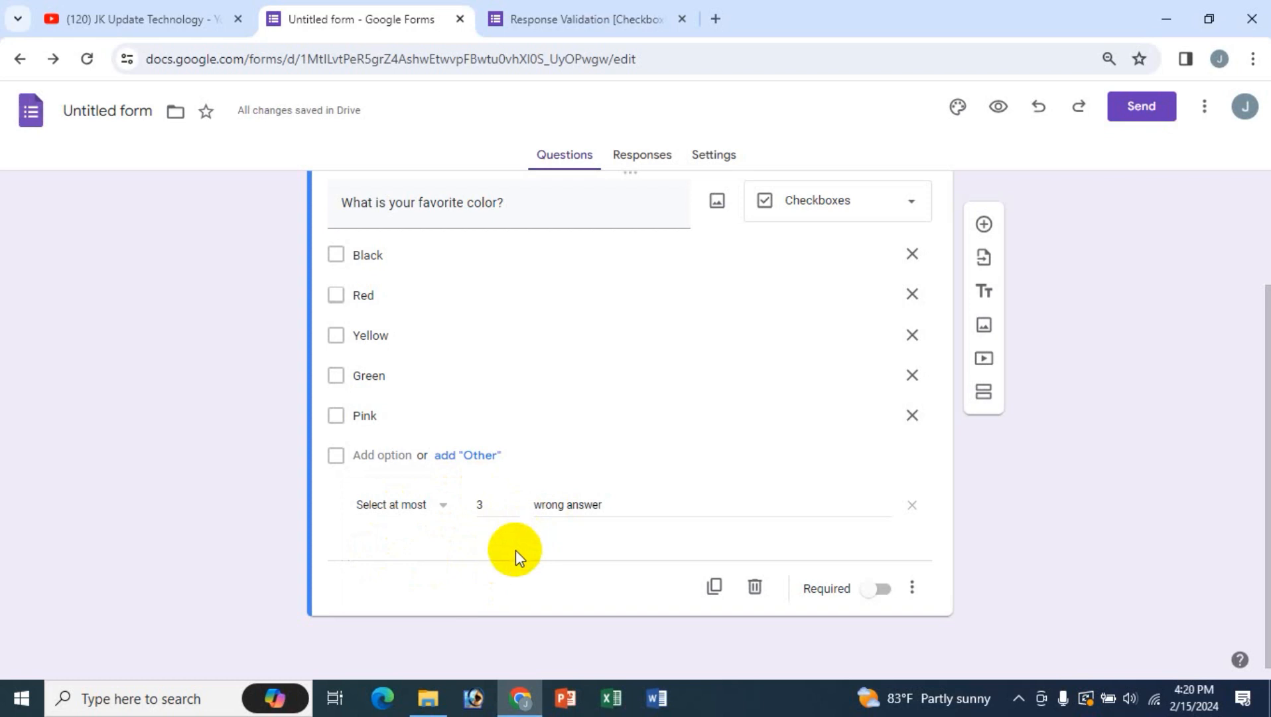
Step: Reload the form preview and tick Red, Yellow and Green in addition to Black to test the maximum-selection rule
left_click(574, 21)
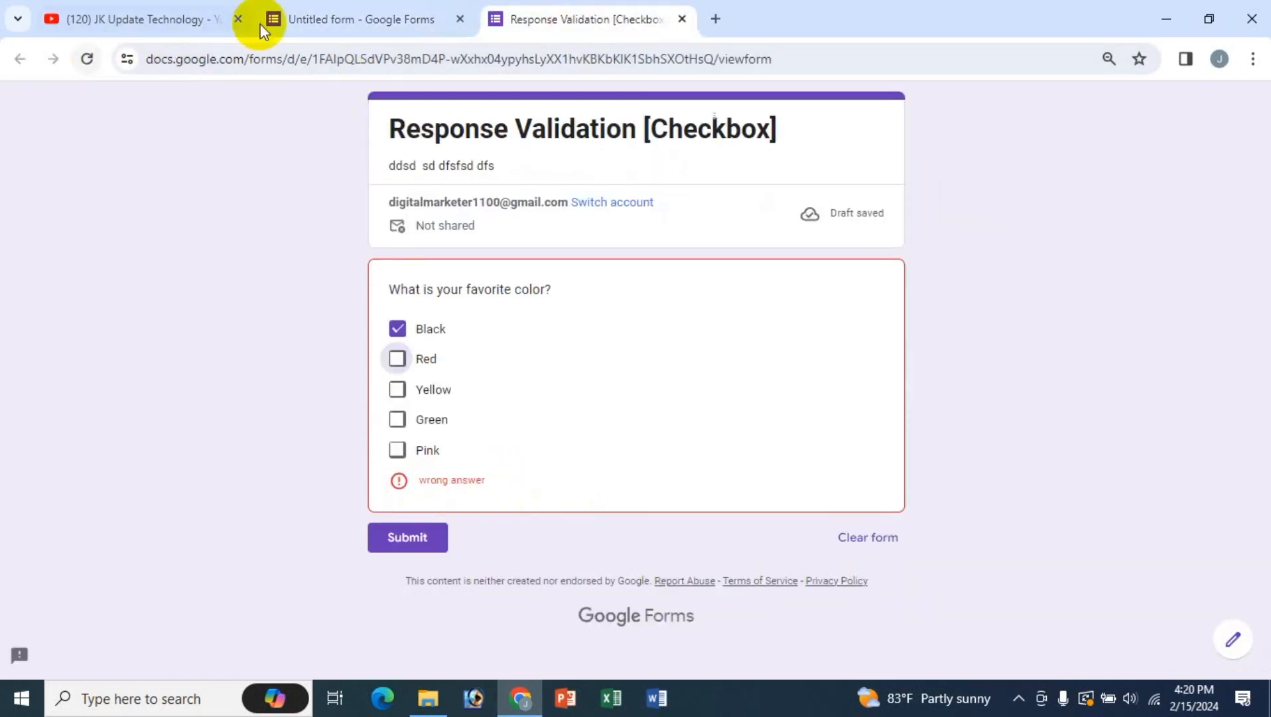
left_click(286, 20)
left_click(593, 9)
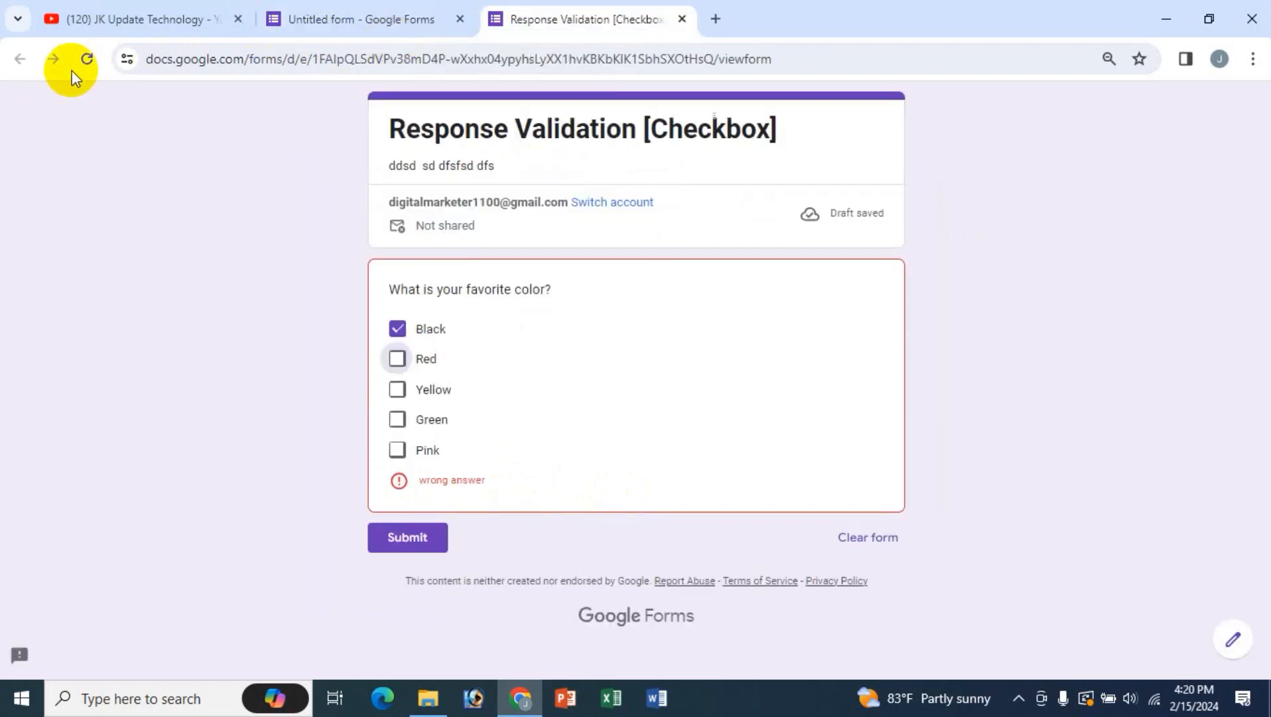
left_click(87, 58)
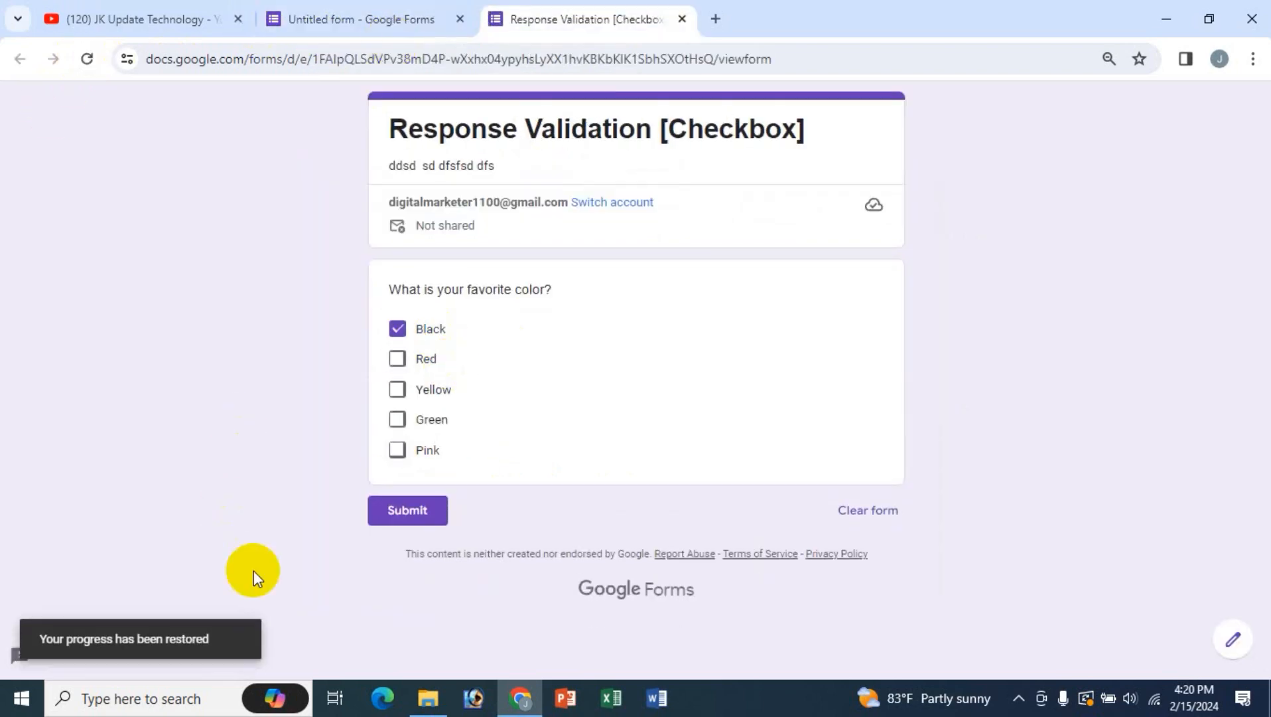
left_click(396, 363)
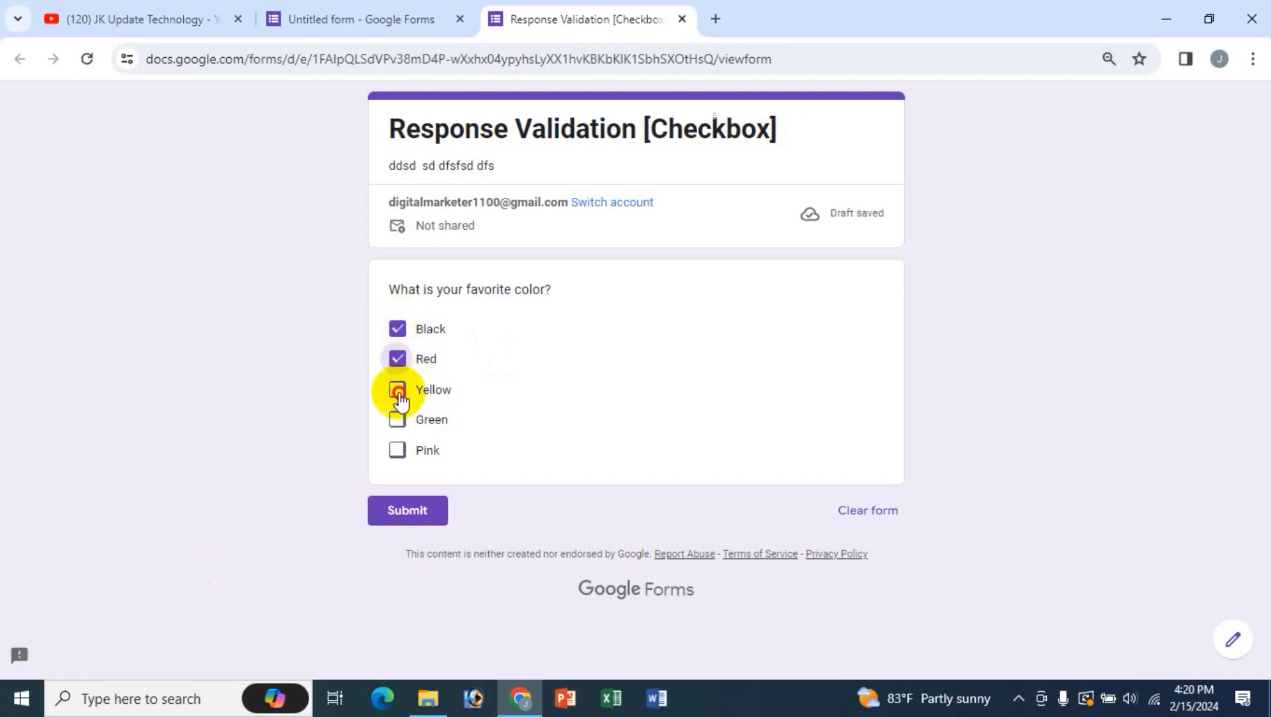
left_click(399, 392)
left_click(398, 419)
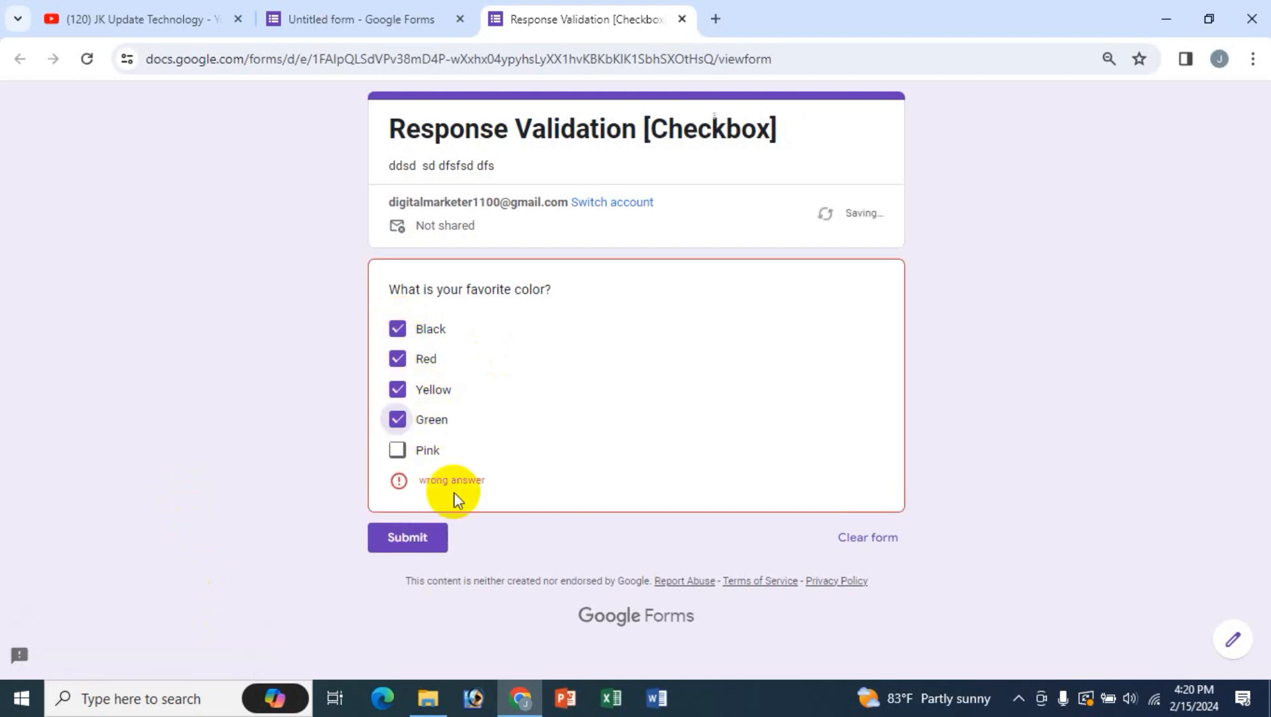
Step: Check the rule in the editor and retest it in the preview by unticking Green and Yellow and ticking both again
left_click(340, 20)
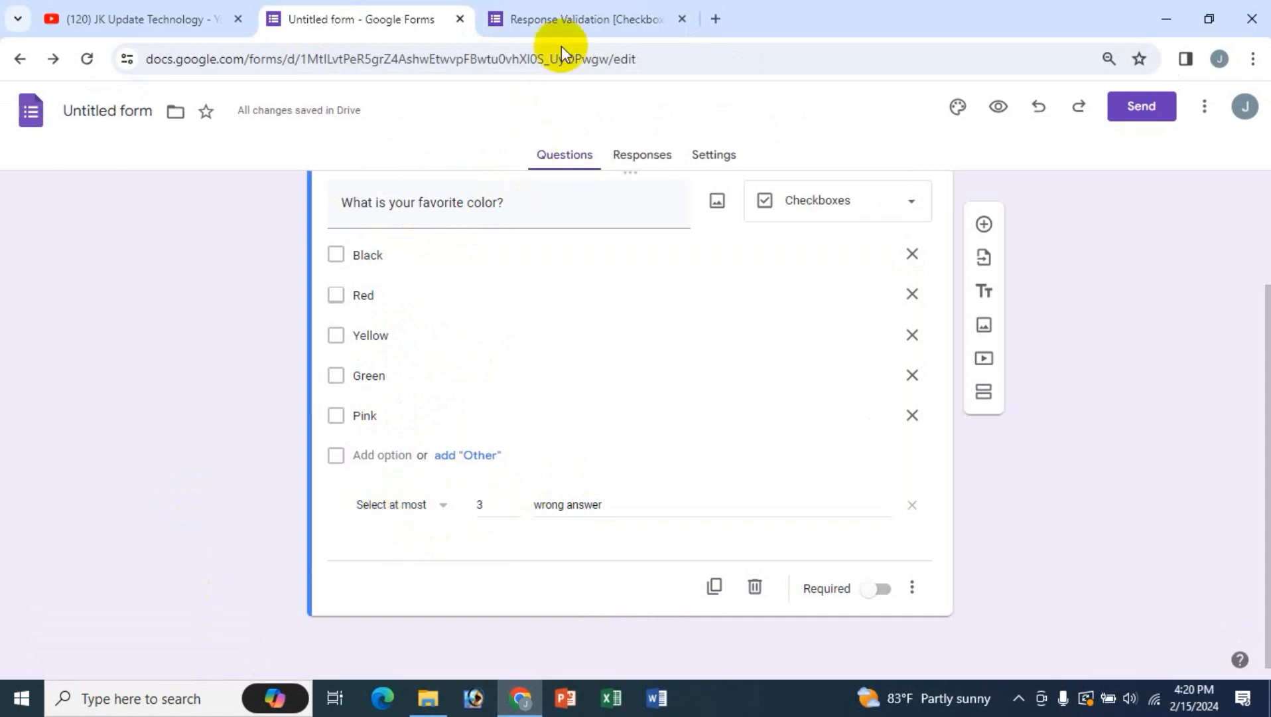
left_click(564, 20)
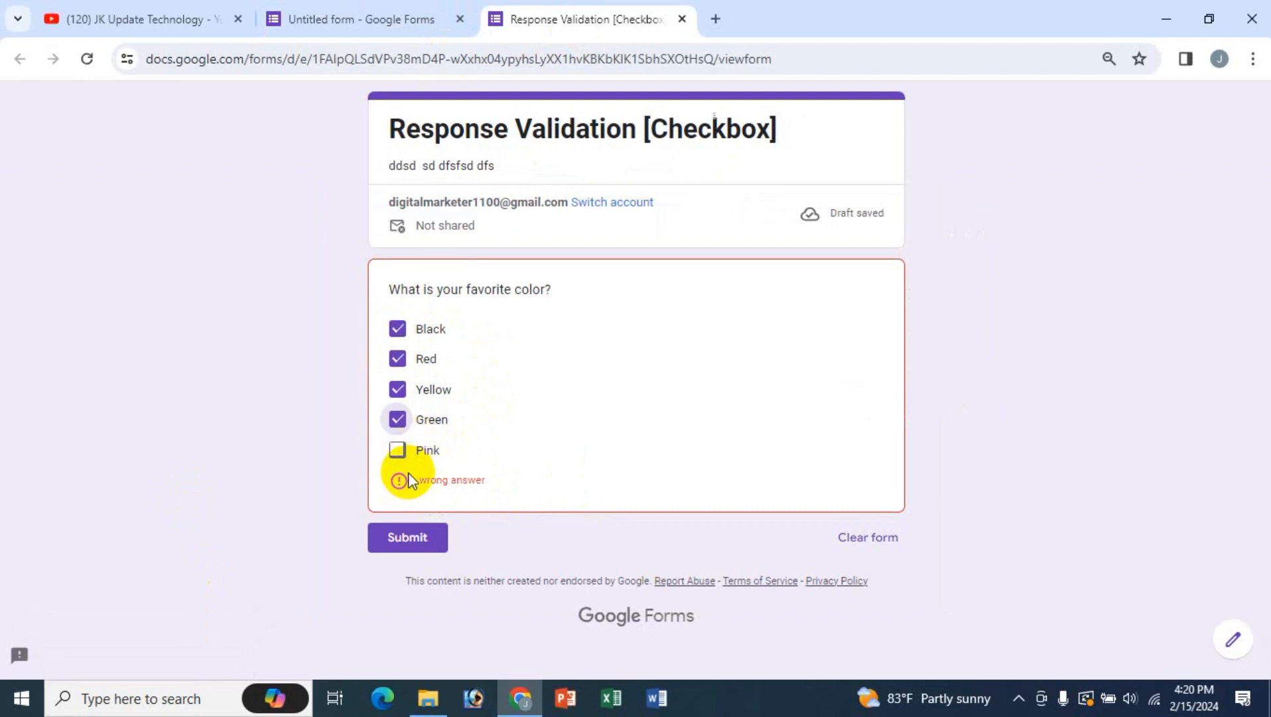
left_click(398, 419)
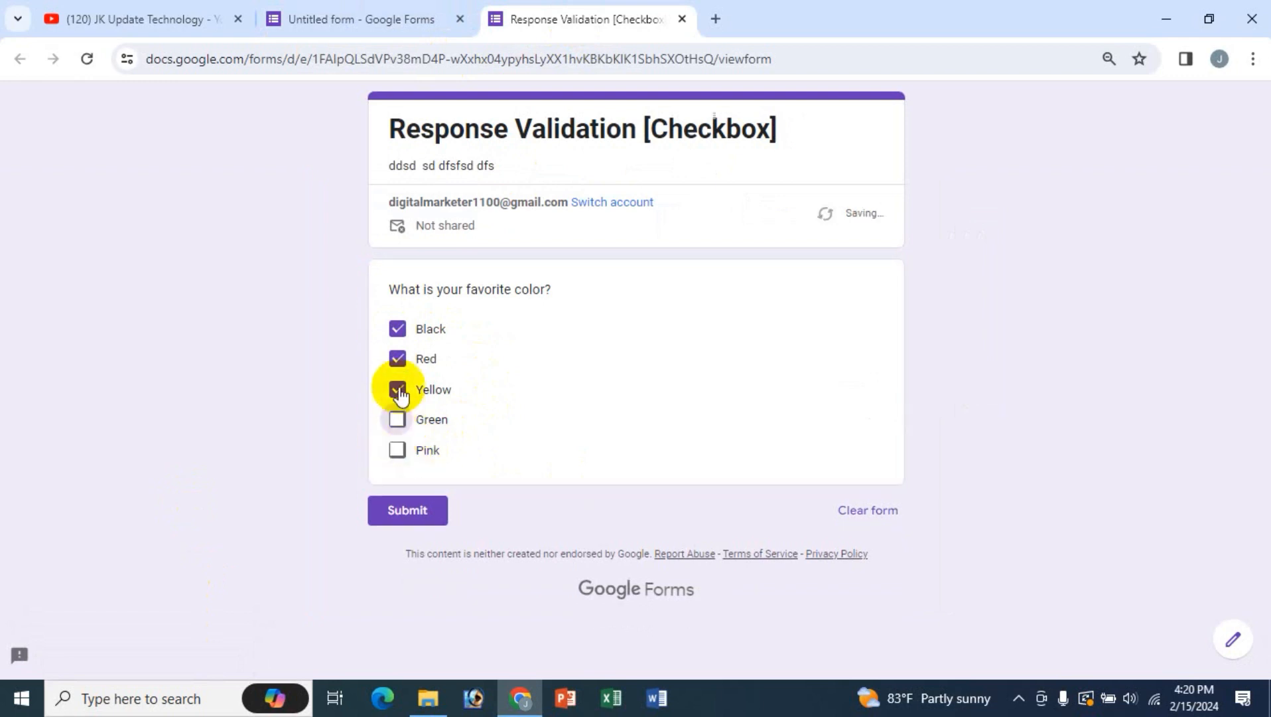
left_click(398, 391)
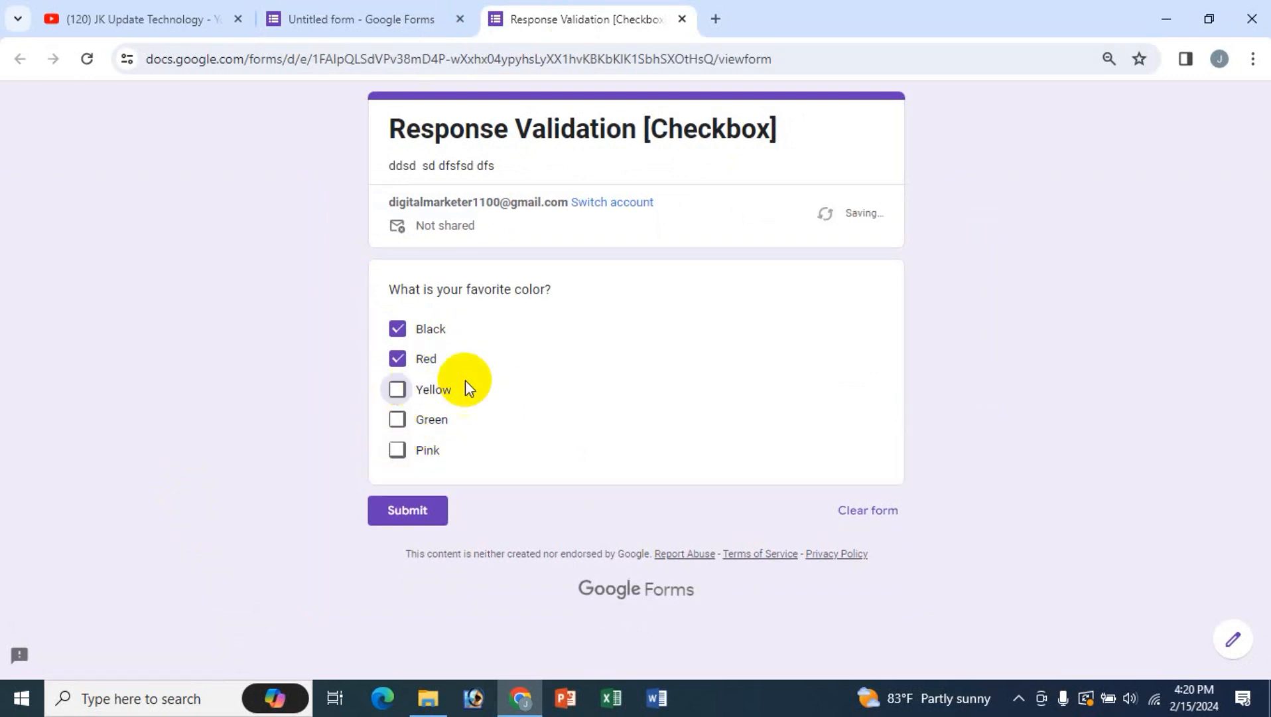
left_click(398, 390)
left_click(398, 419)
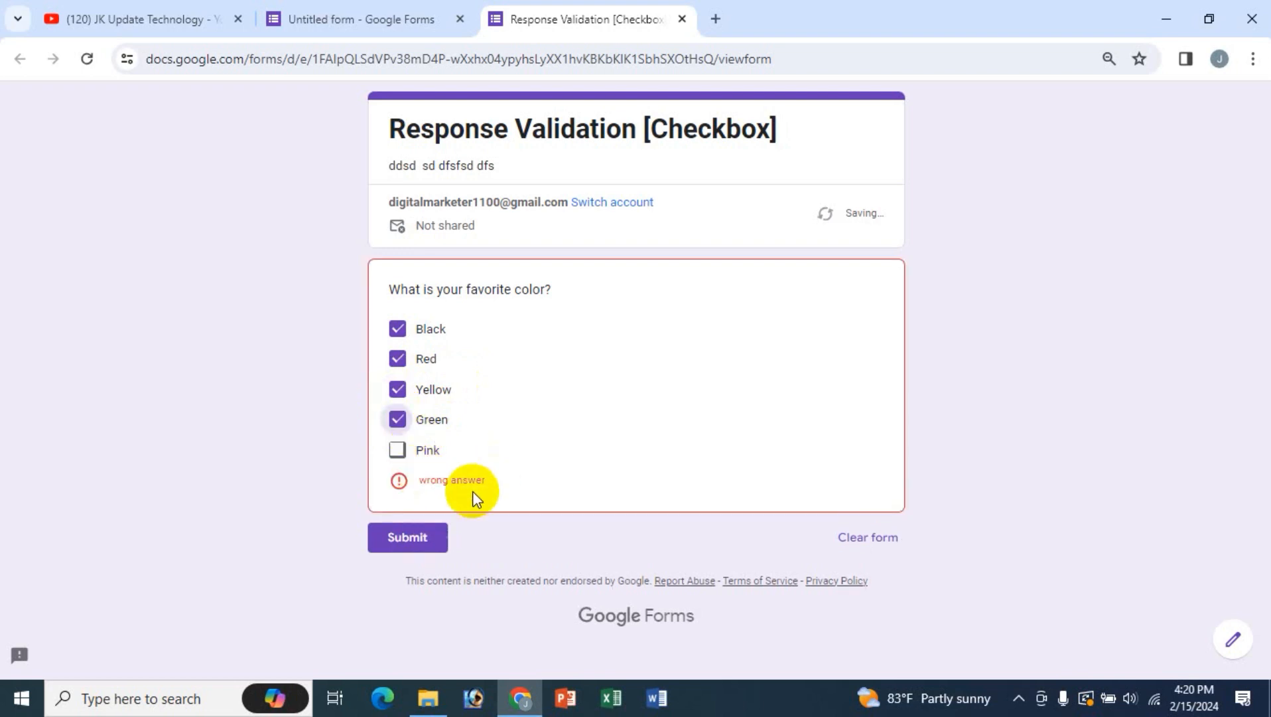
Step: Change the favorite color question's validation rule to Select exactly 2 in the form editor
left_click(365, 20)
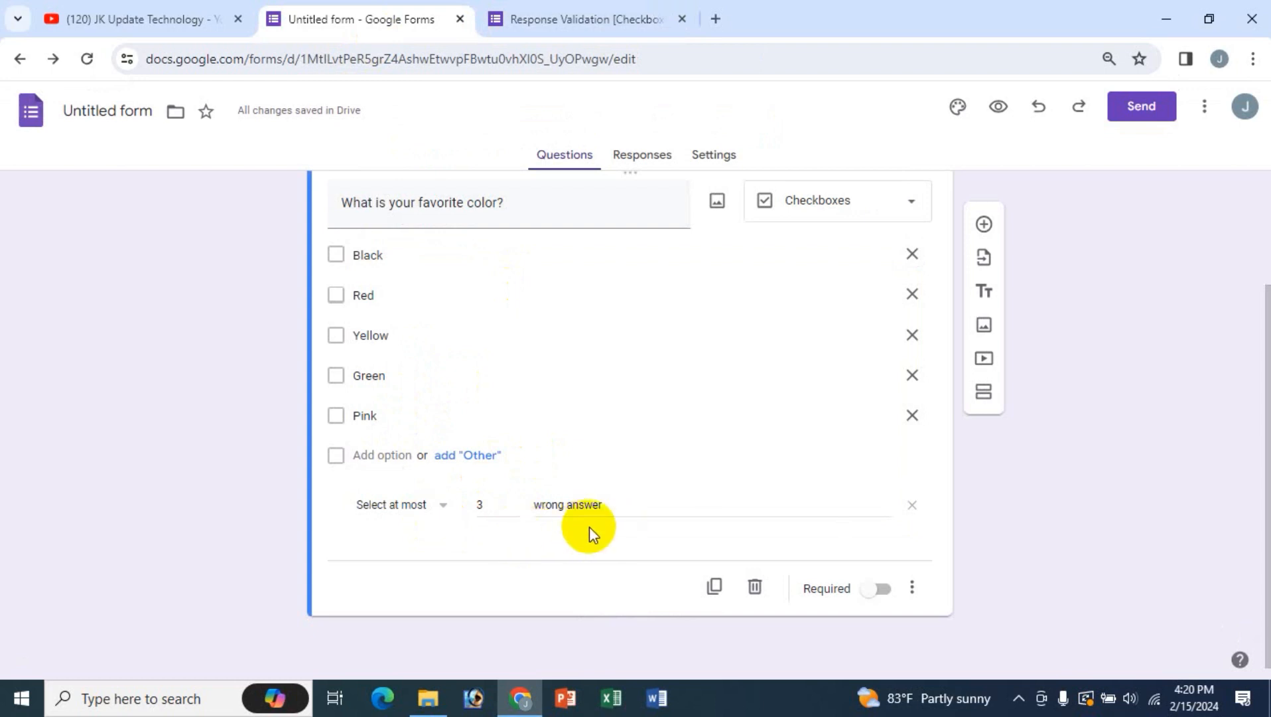
left_click(434, 515)
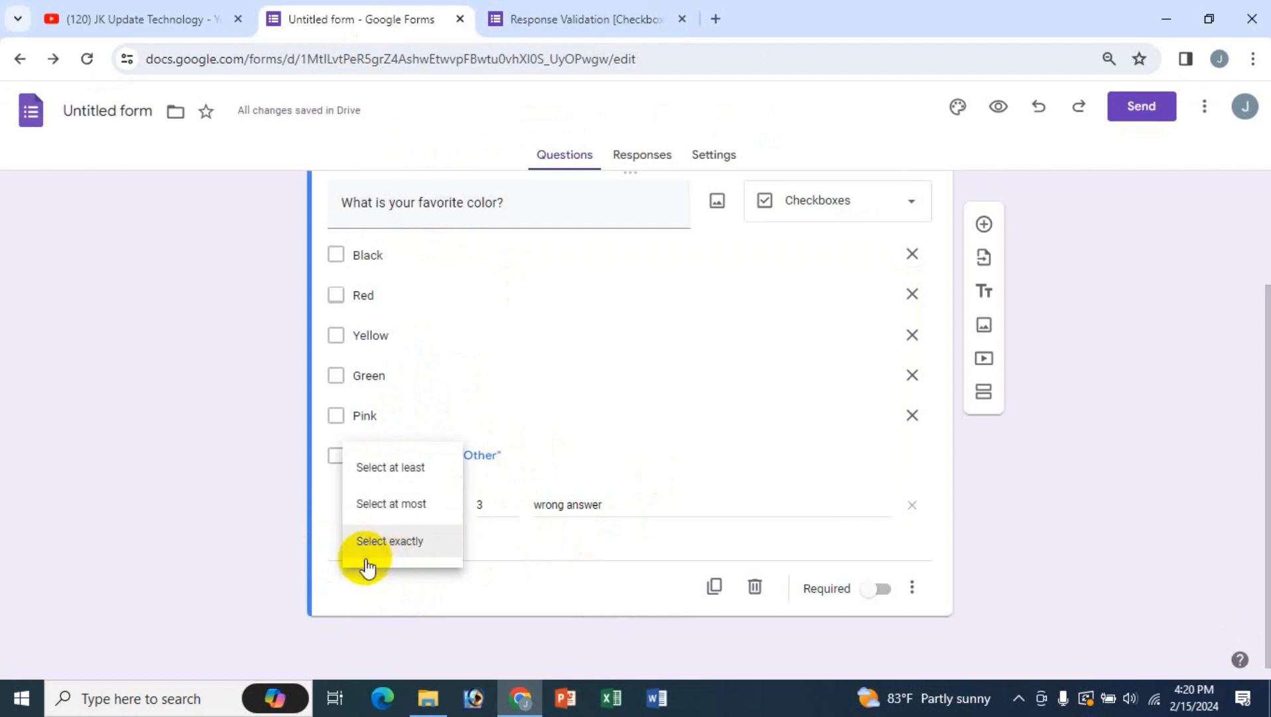
left_click(394, 554)
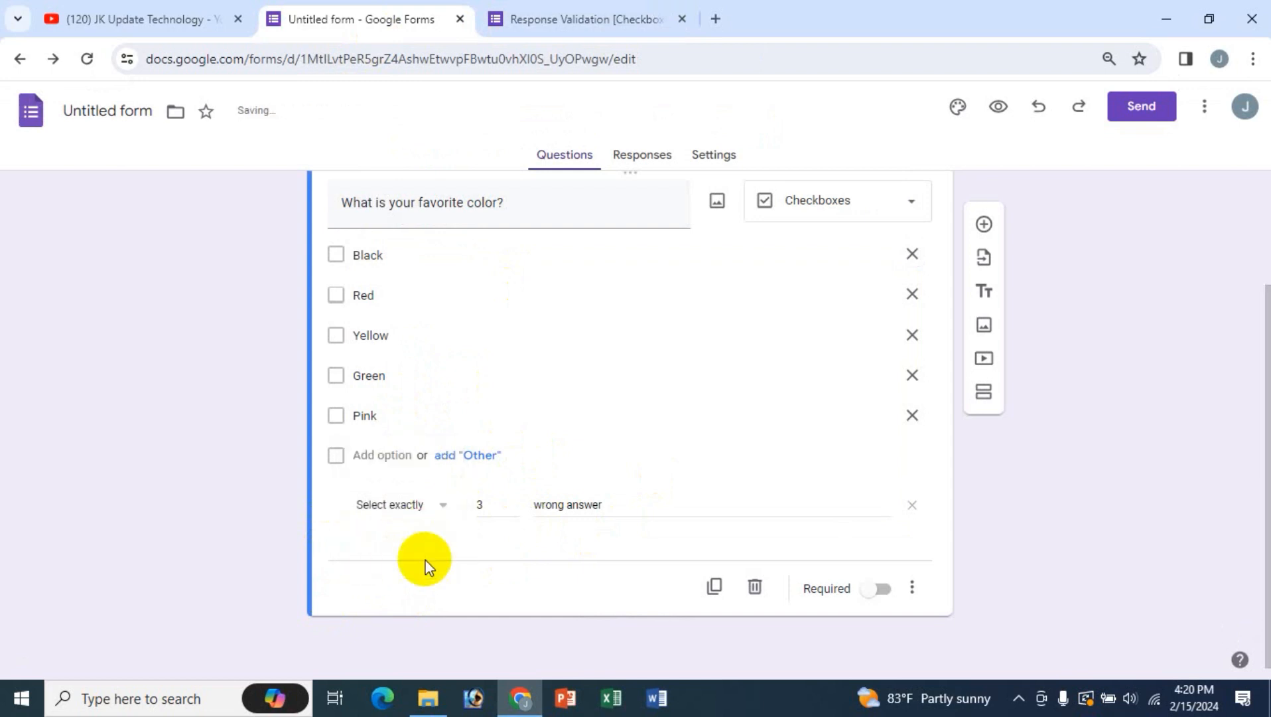
double_click(489, 510)
type("2")
left_click(469, 546)
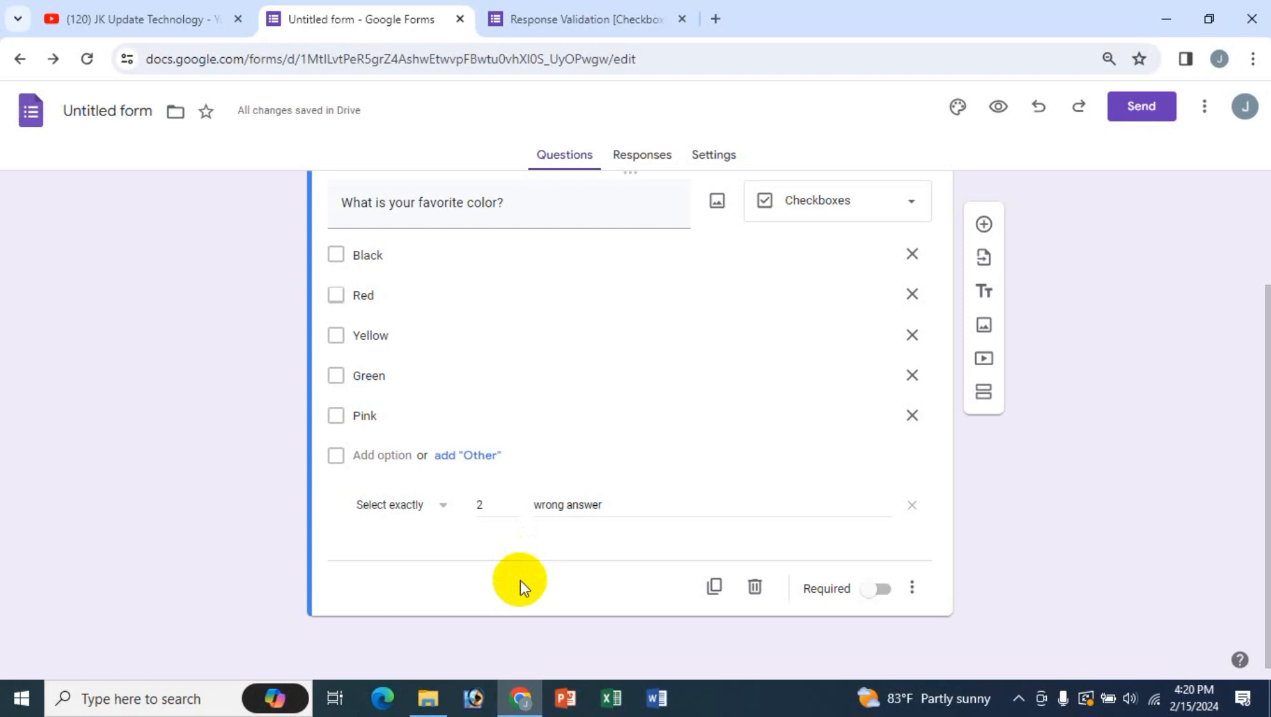
Step: Reload the form preview and untick Black, Red, Yellow and Green so that no color is selected
left_click(663, 19)
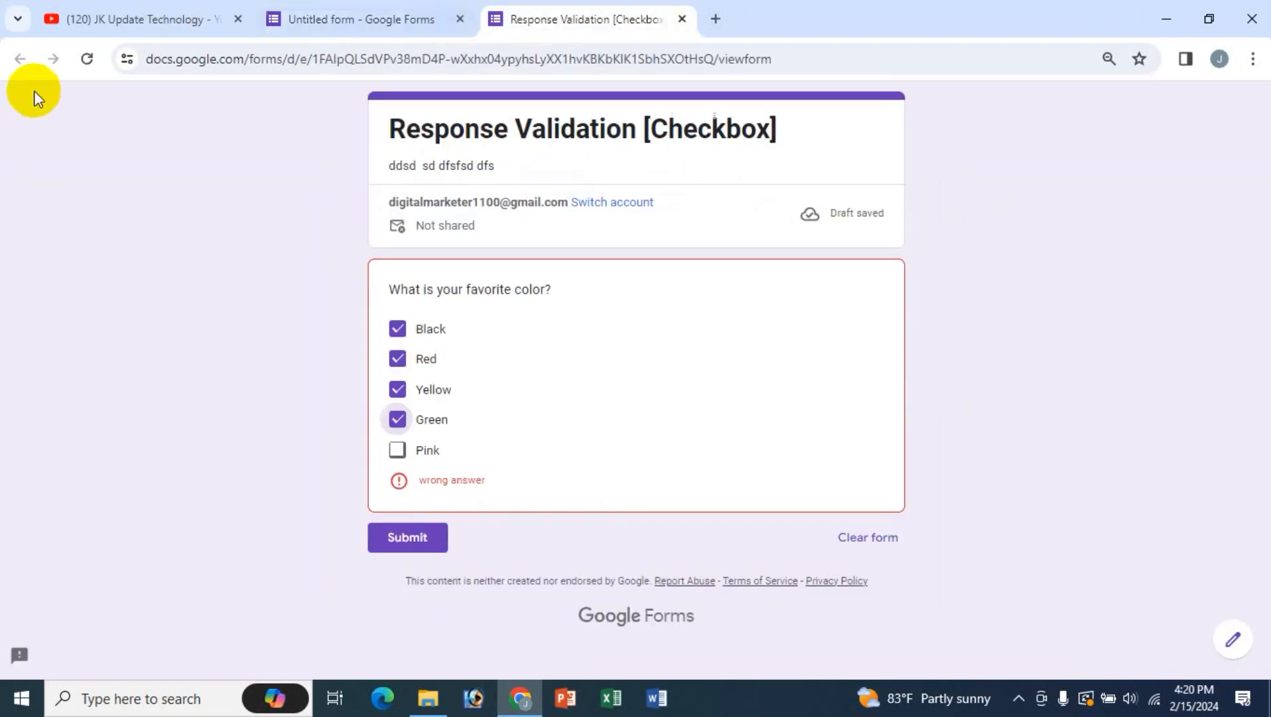
left_click(91, 58)
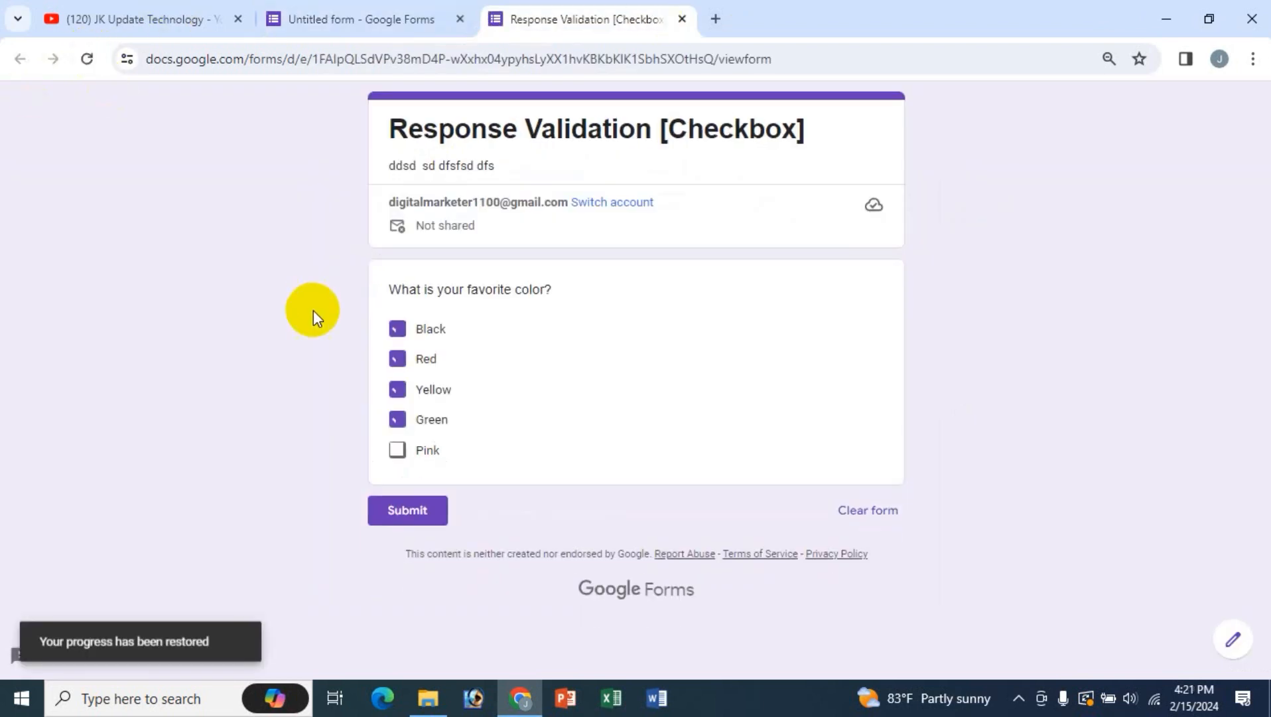
left_click(398, 329)
left_click(398, 358)
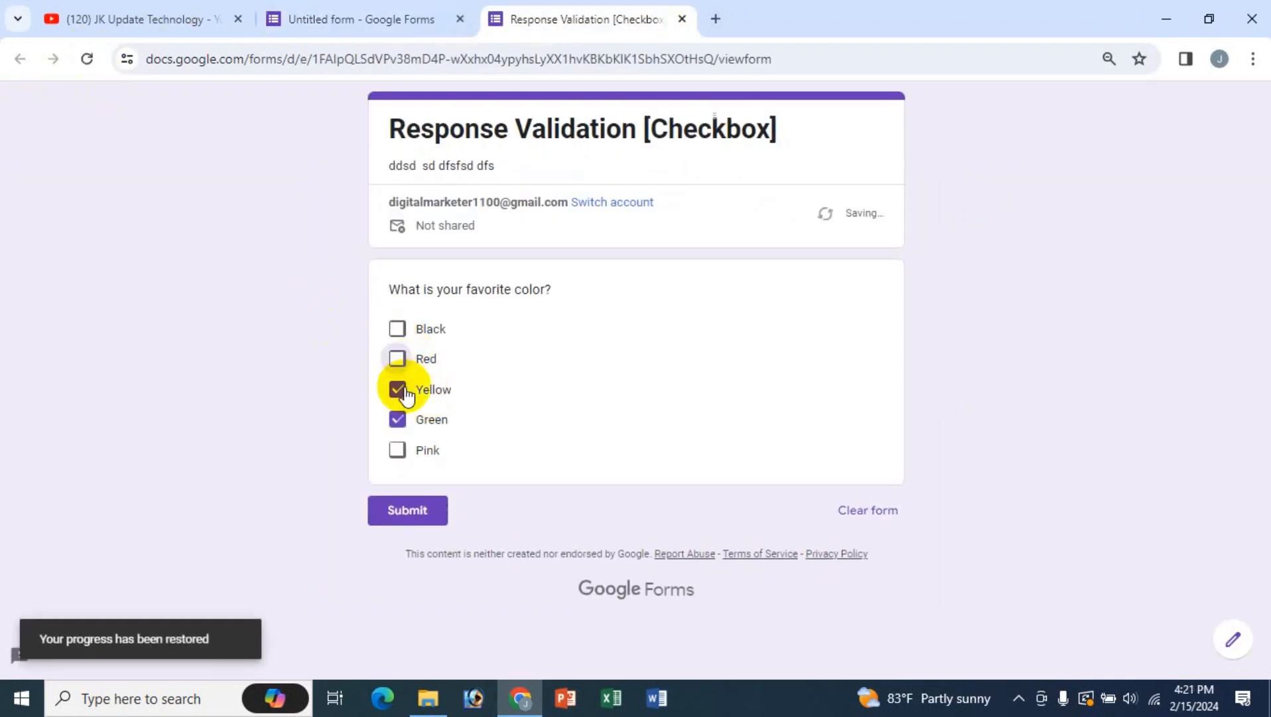
left_click(397, 389)
left_click(398, 420)
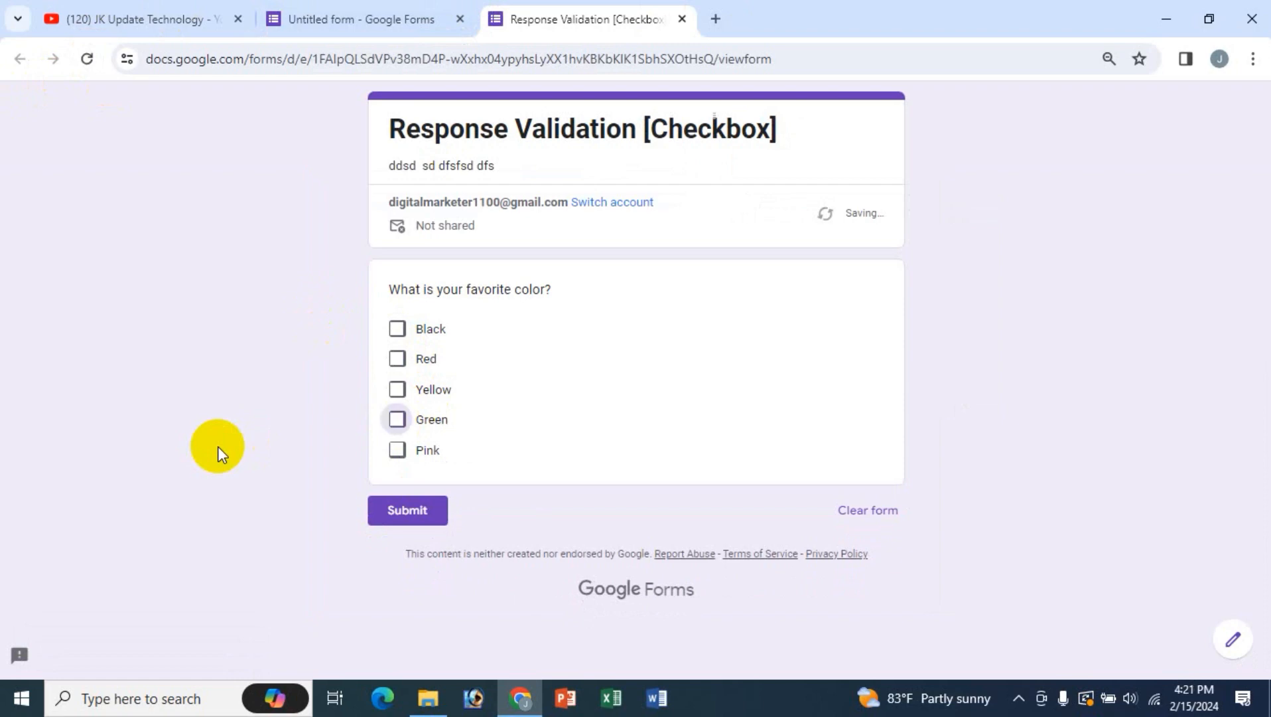
Step: Tick Red, Green and Pink one after another to test the rule with one, two and three selections
left_click(398, 362)
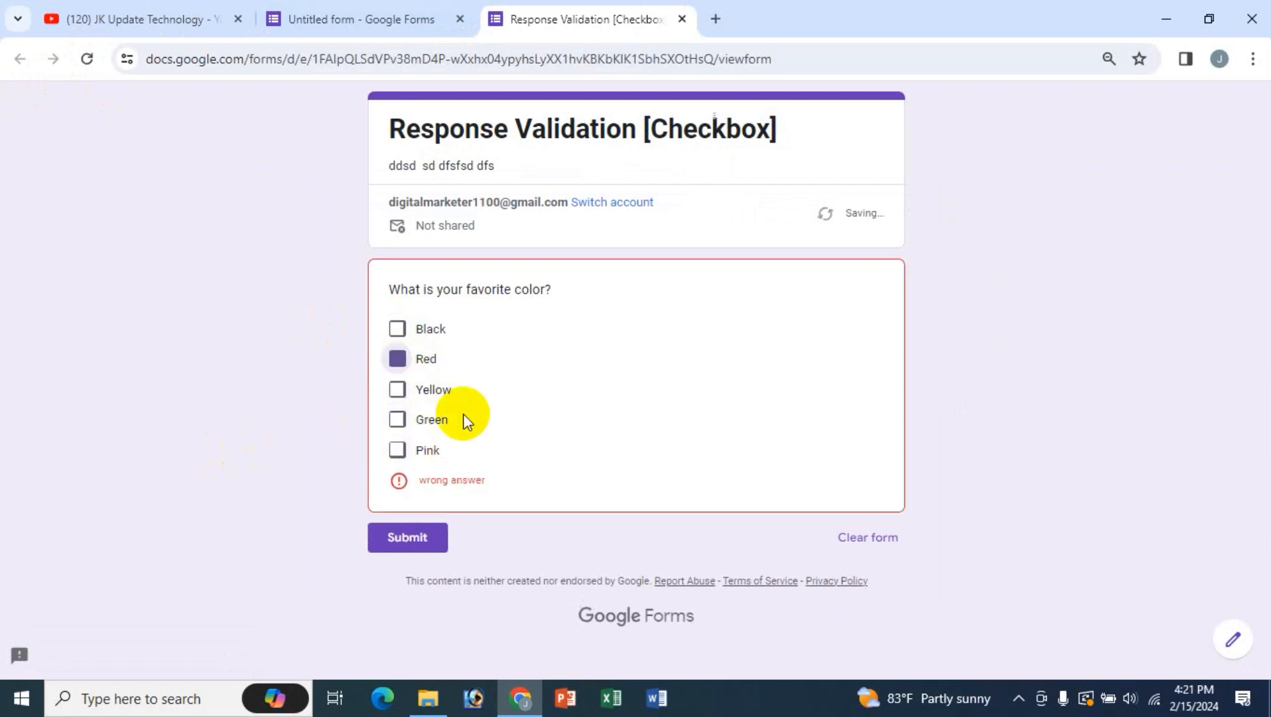
left_click(398, 420)
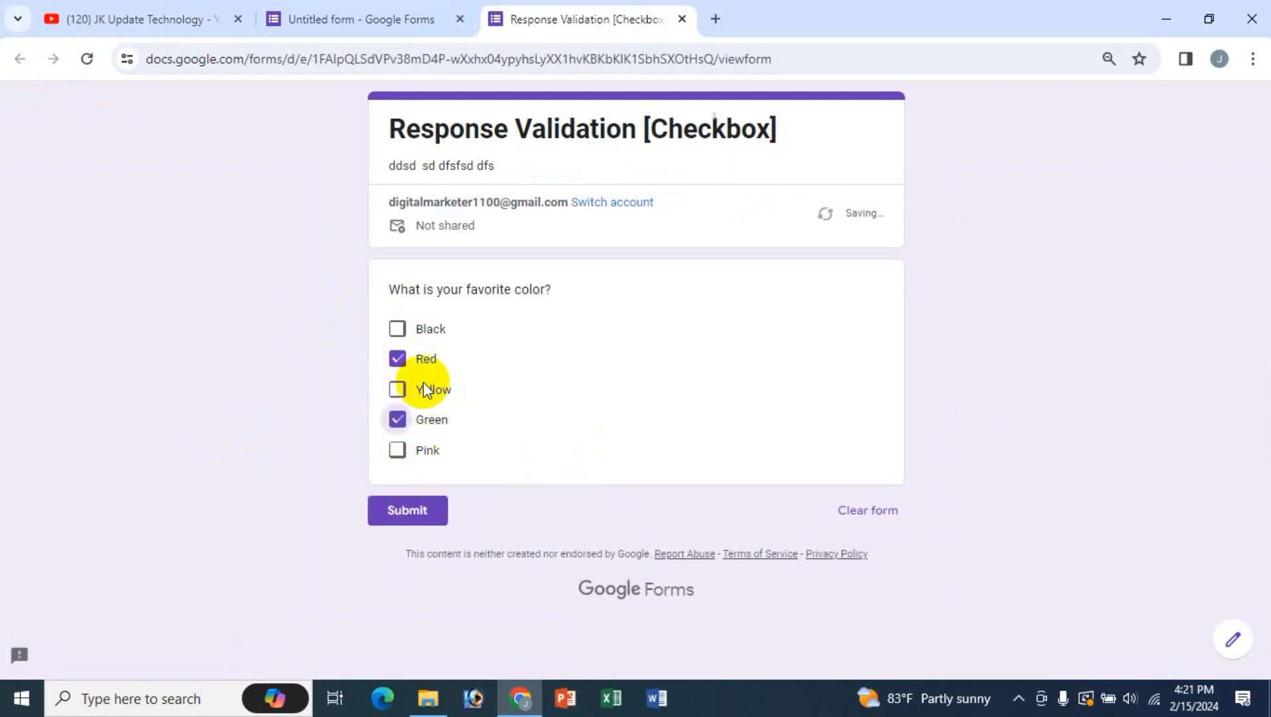
left_click(420, 455)
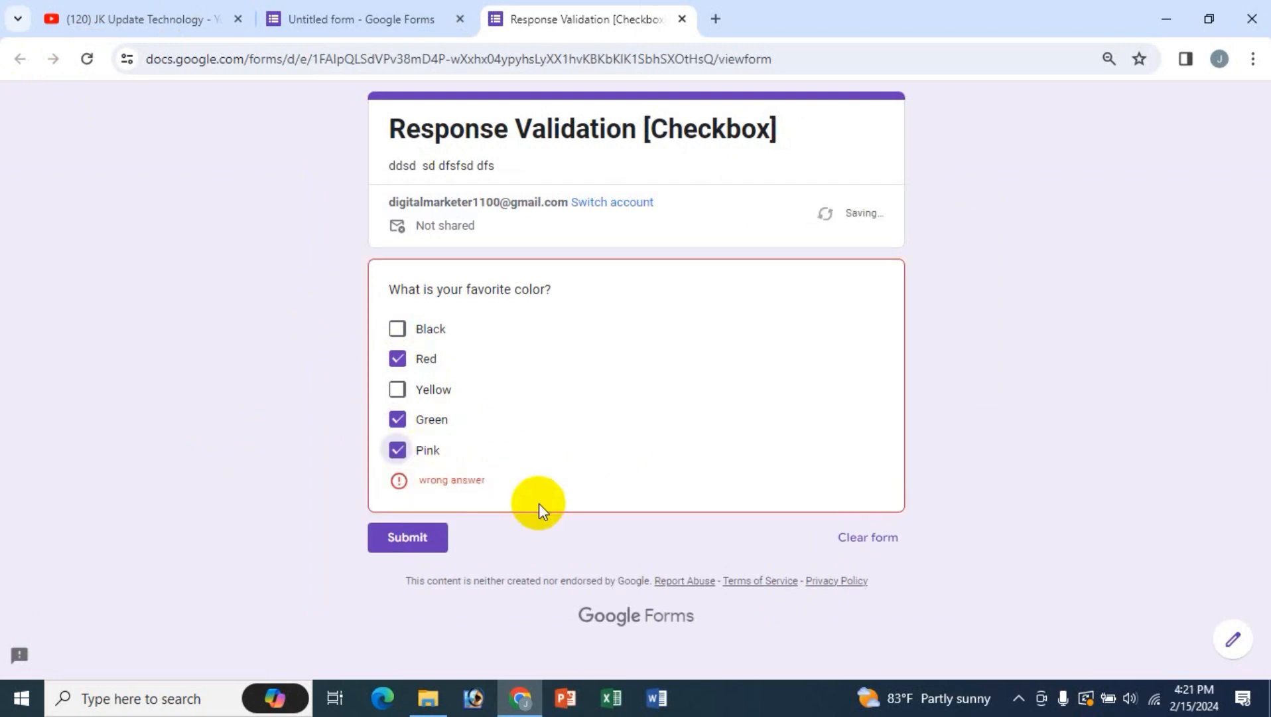
Step: Untick Pink and Green, and retest the exact-count rule by ticking Pink and Yellow alongside Red
left_click(413, 452)
left_click(398, 421)
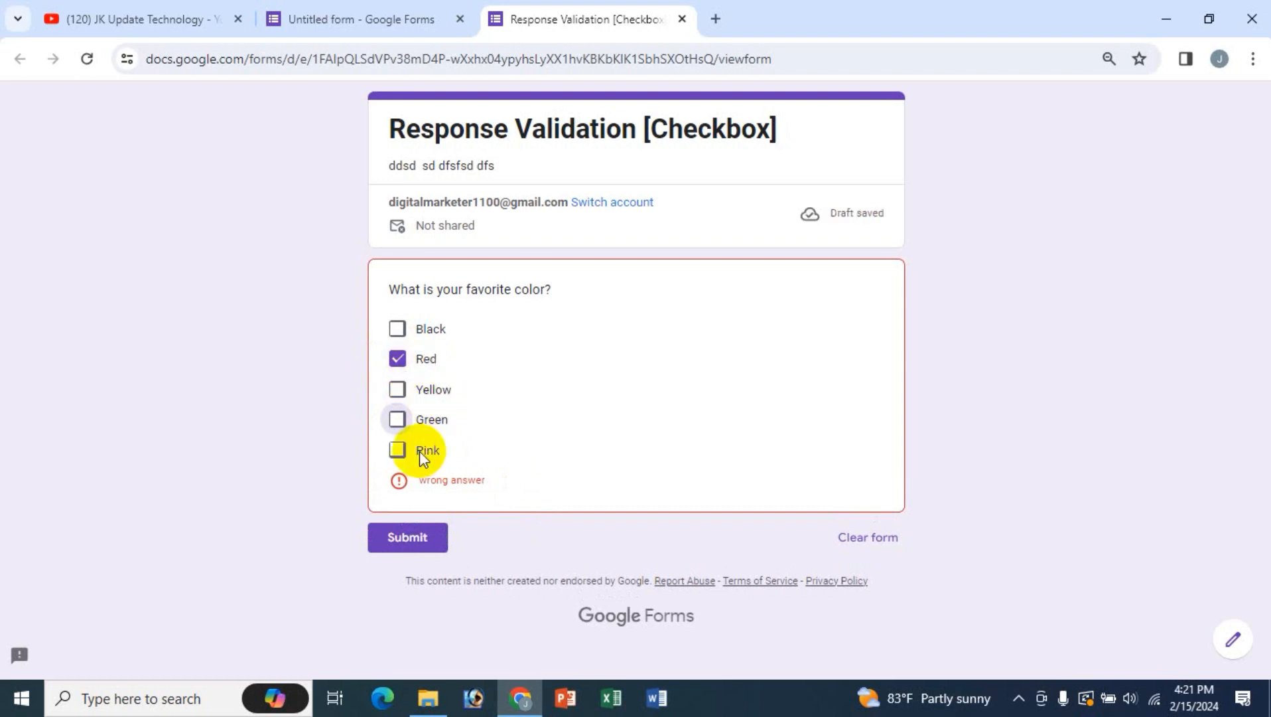
left_click(398, 450)
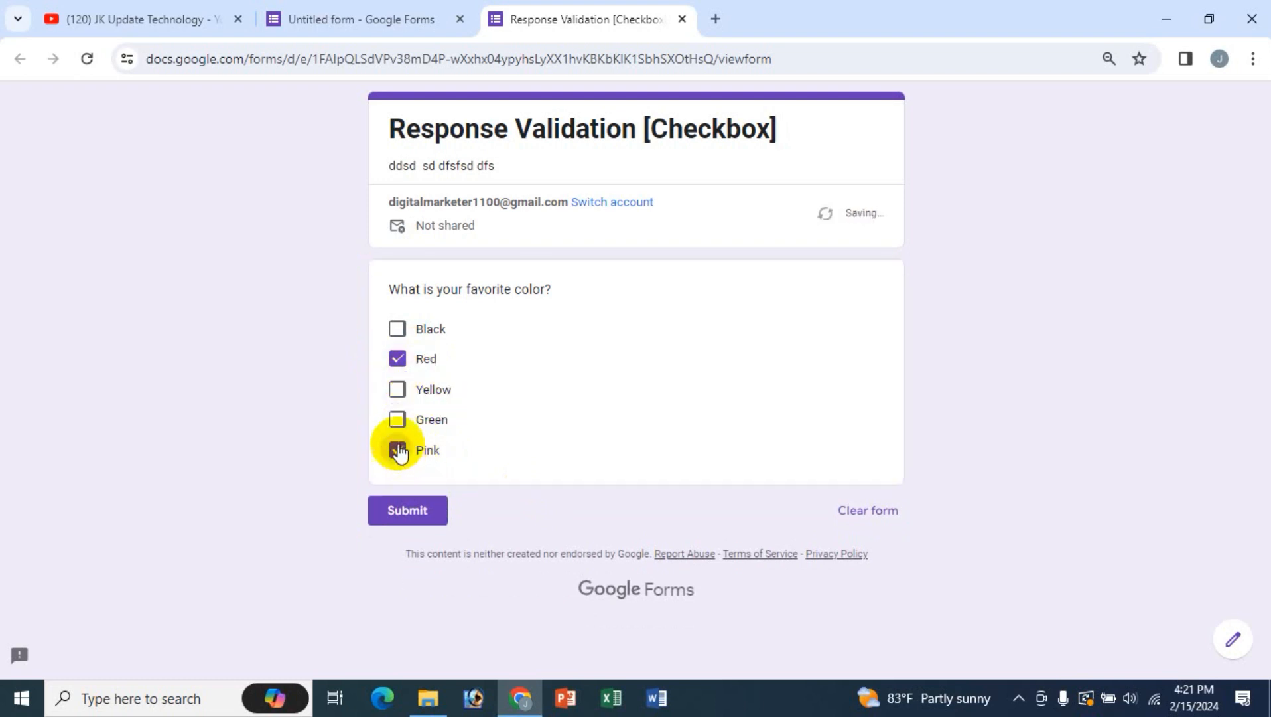
left_click(397, 389)
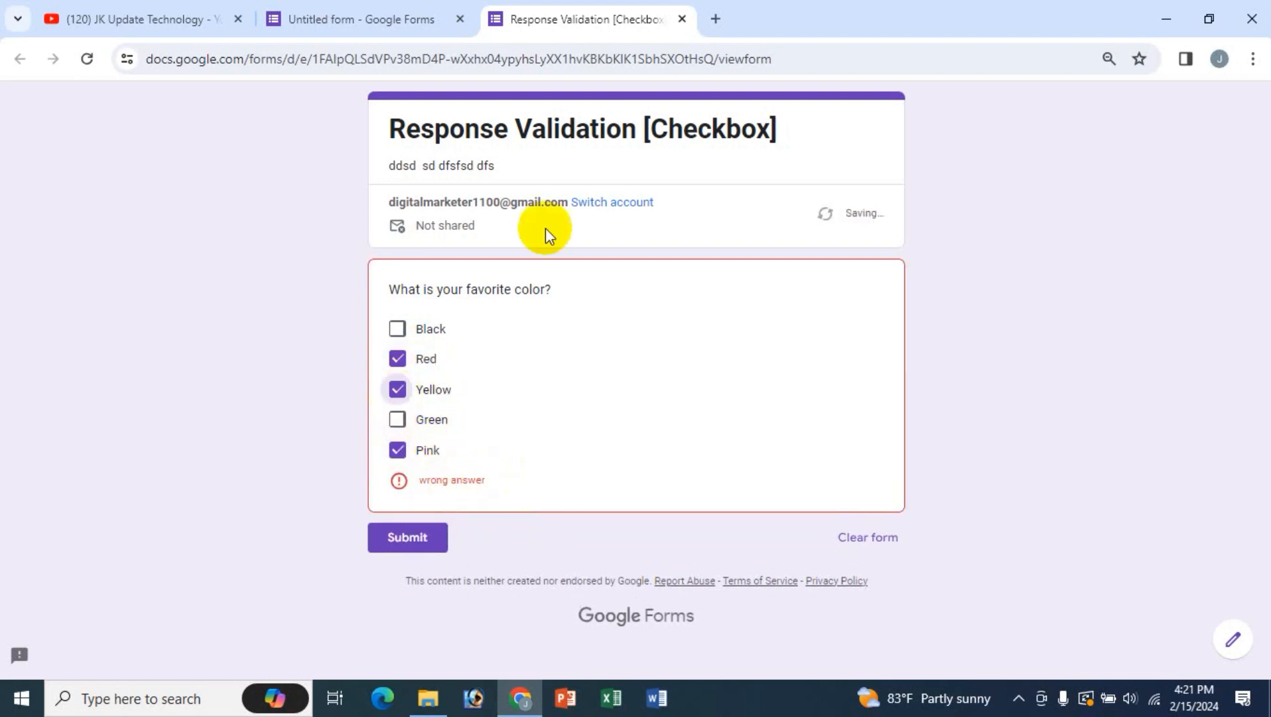
Step: Return to the form editor to review the validation rule, and switch to the JK Update Technology YouTube channel page
left_click(323, 10)
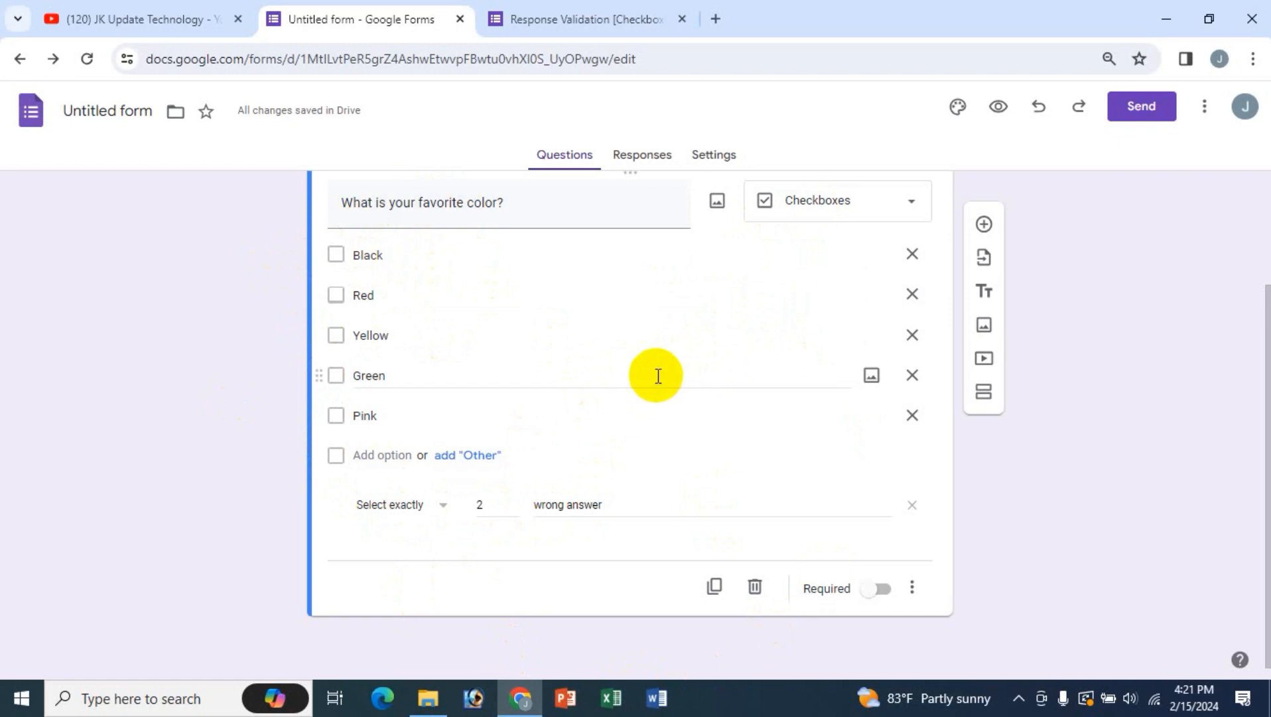
left_click(187, 21)
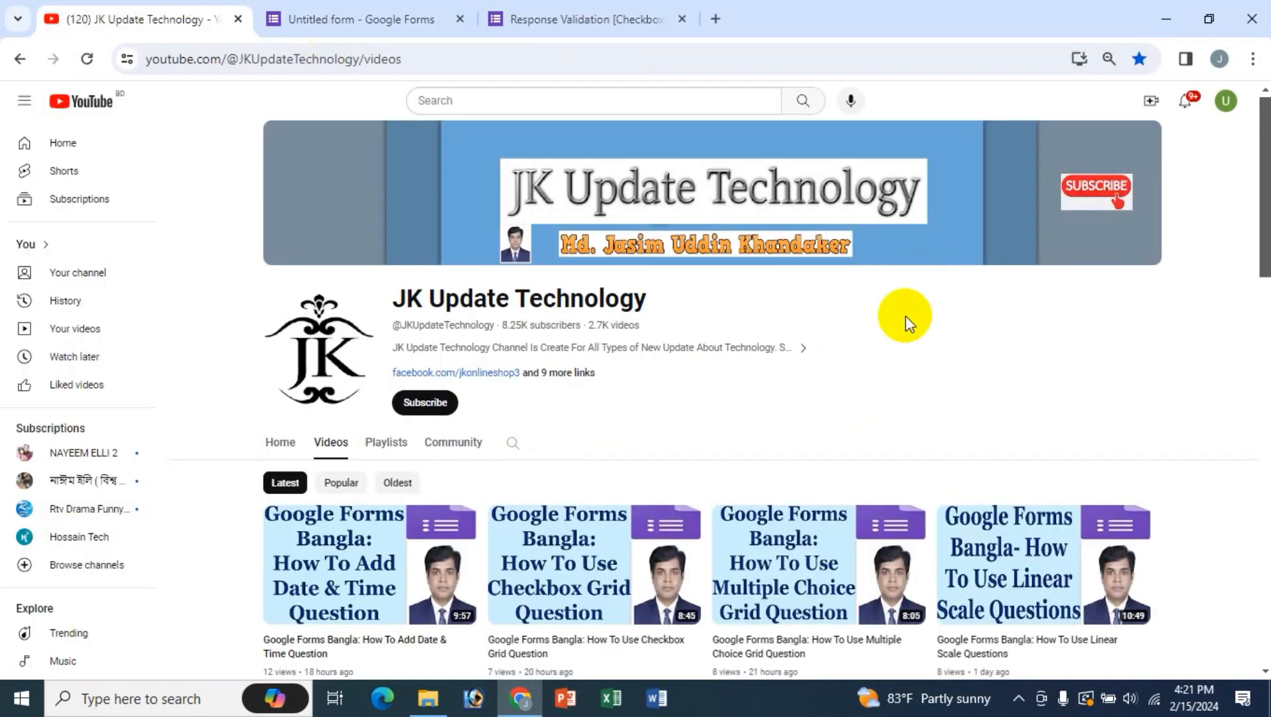